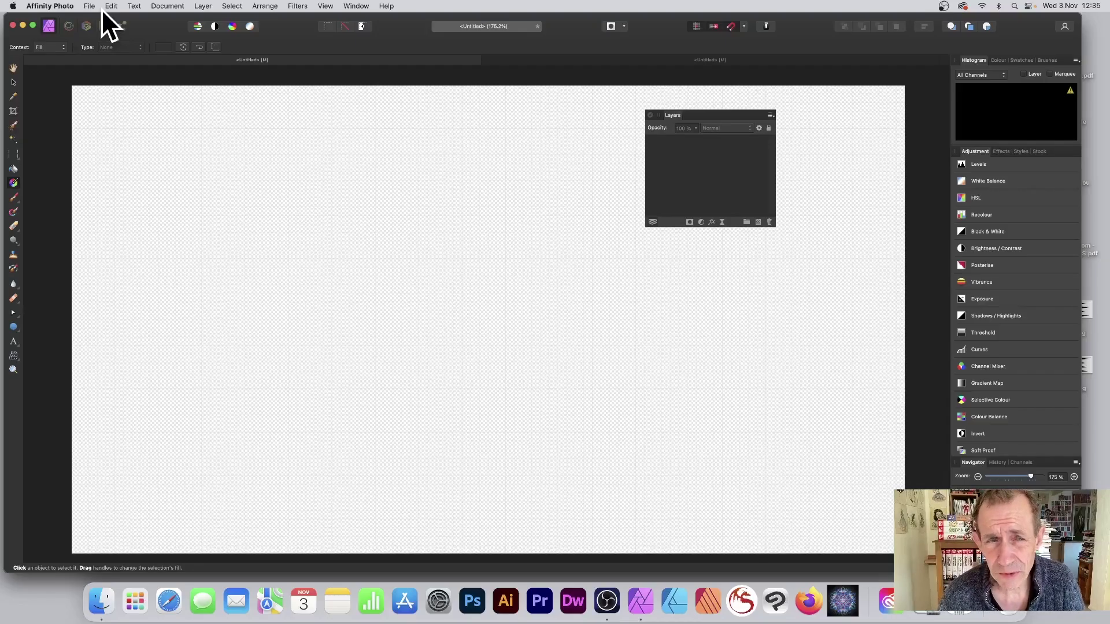
# Create a new Web FHD 1080p (1920×1080) document with Transparent background ticked
pyautogui.click(90, 6)
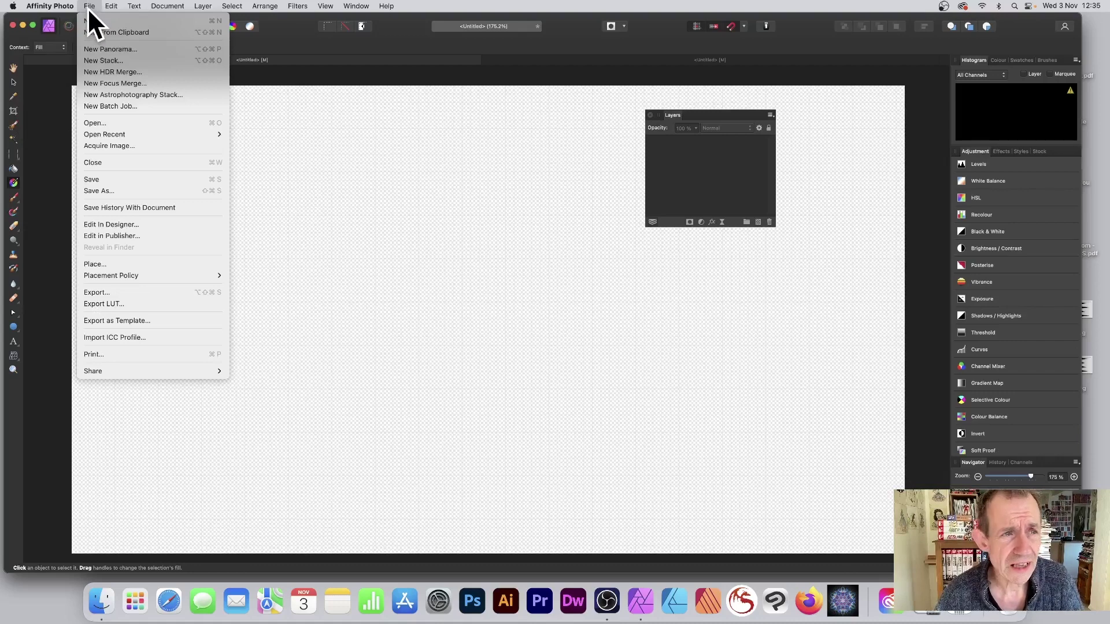
pyautogui.click(92, 21)
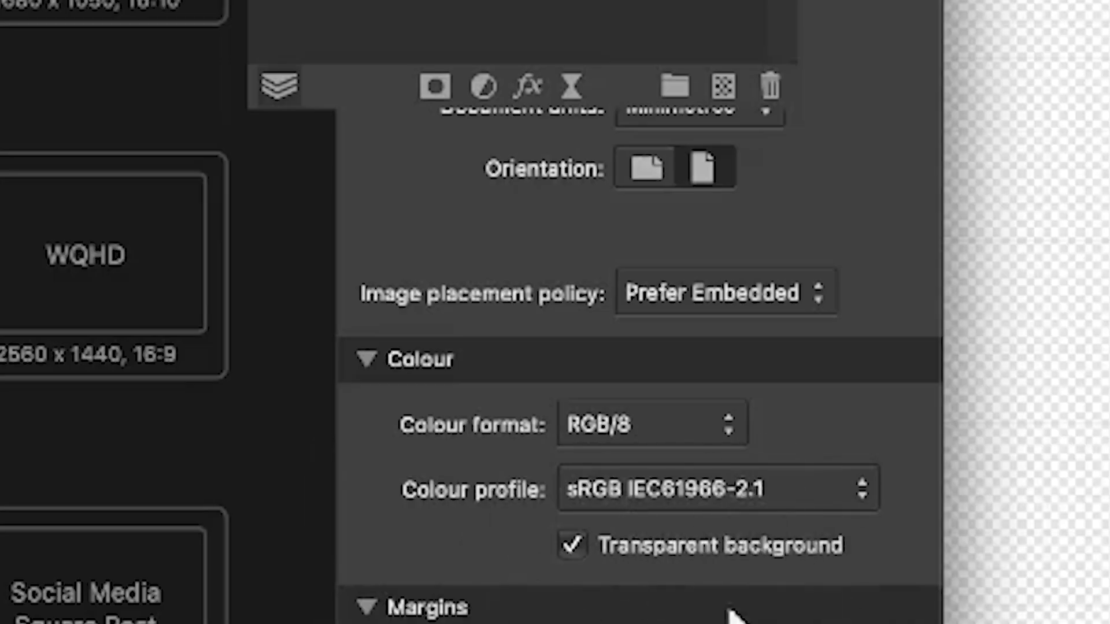
pyautogui.click(572, 545)
pyautogui.click(601, 547)
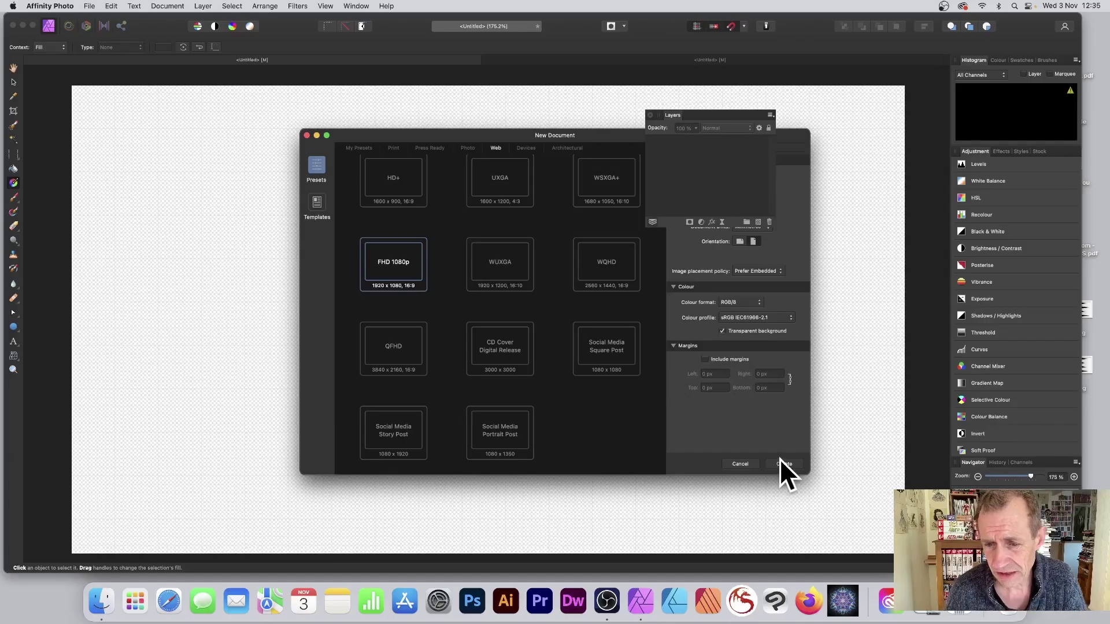
pyautogui.click(783, 464)
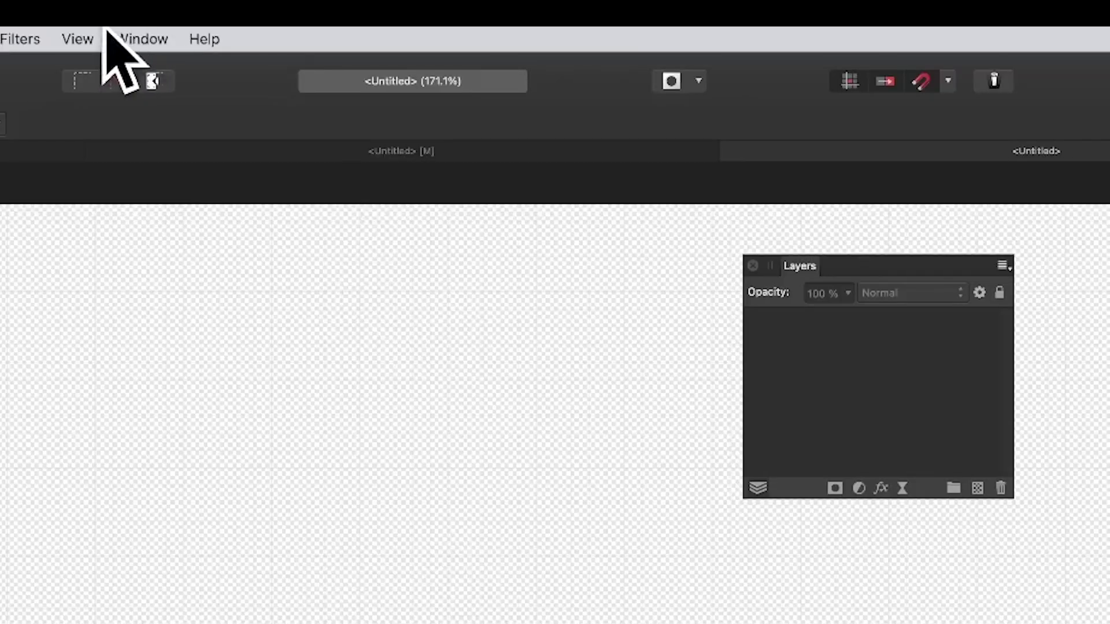
pyautogui.click(92, 32)
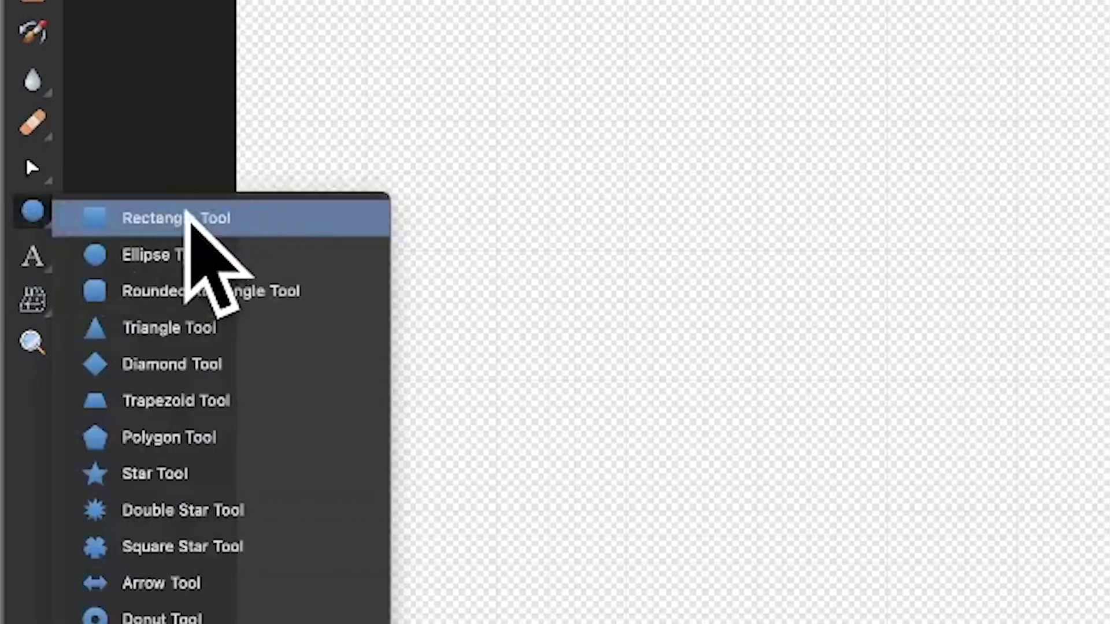
# Draw a rectangle with black fill spanning the entire canvas
pyautogui.click(184, 215)
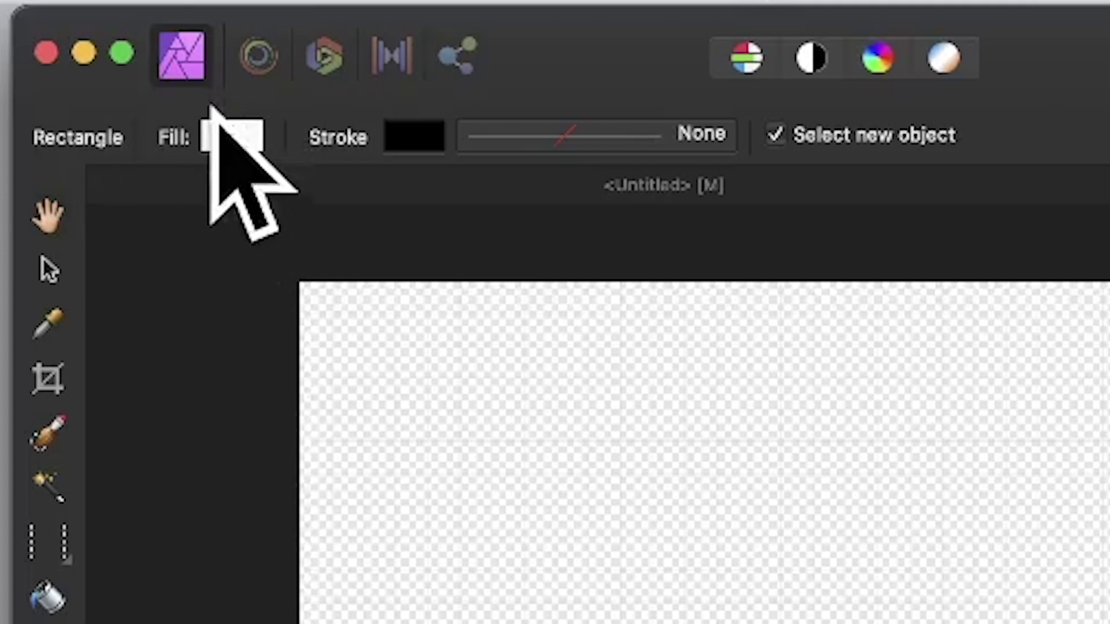
pyautogui.click(237, 141)
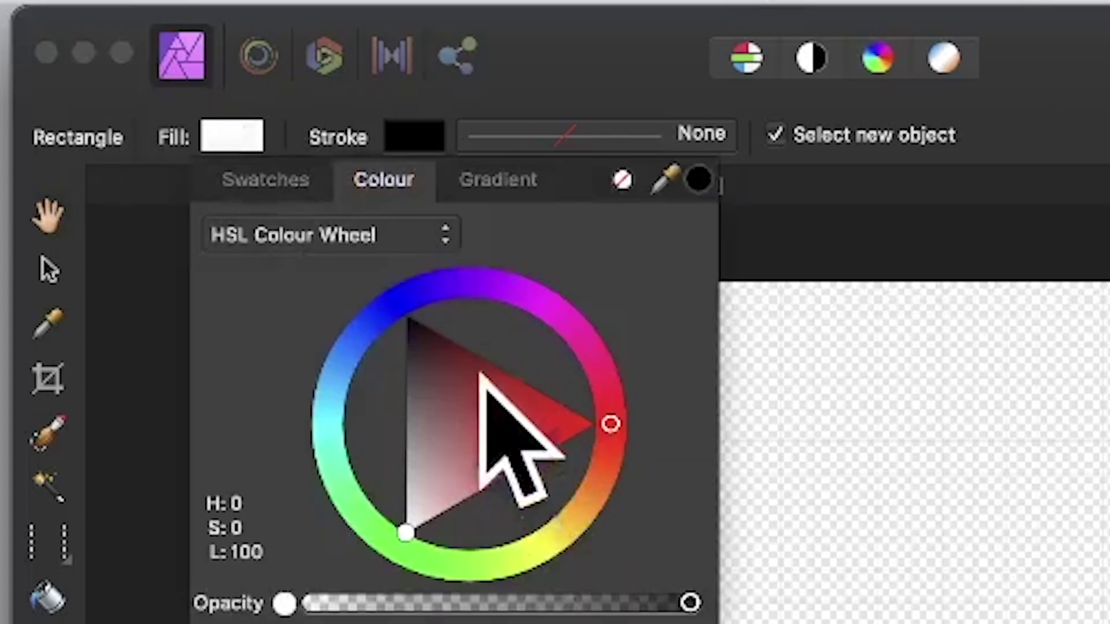
pyautogui.moveTo(478, 376); pyautogui.dragTo(411, 351)
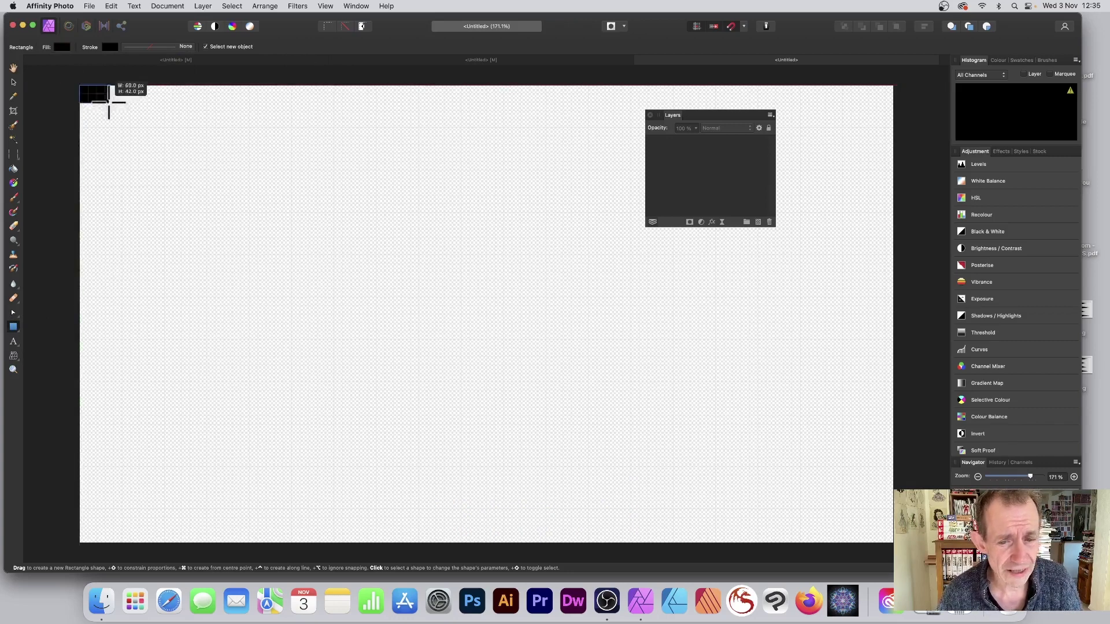
pyautogui.moveTo(109, 103); pyautogui.dragTo(883, 543)
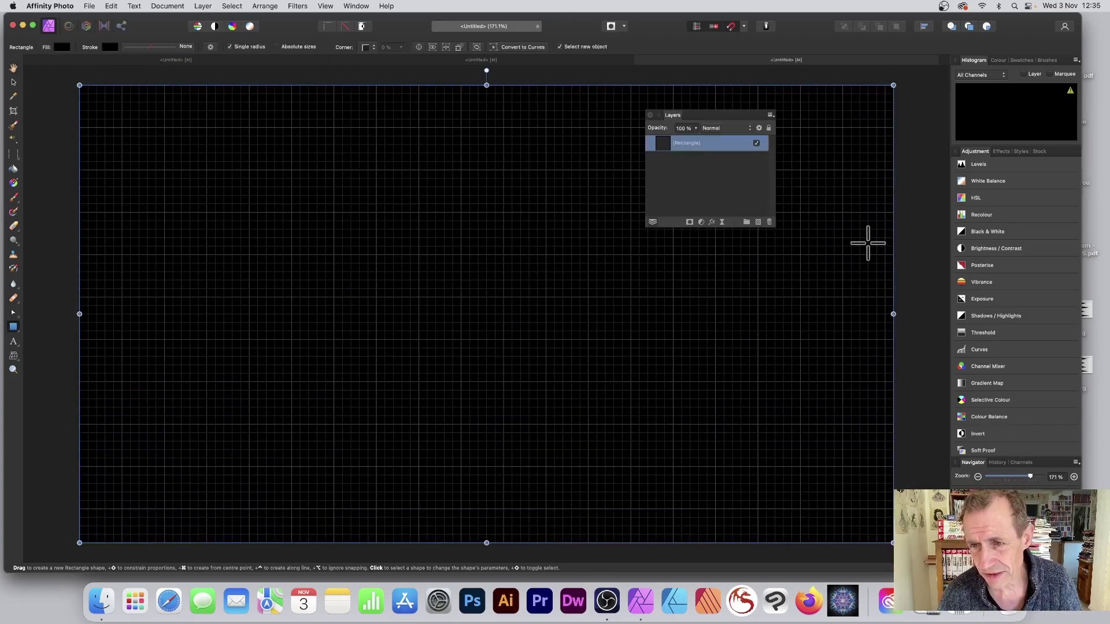
# In the Transform panel, divide the rectangle's W by 2 to get 960 px
pyautogui.click(324, 6)
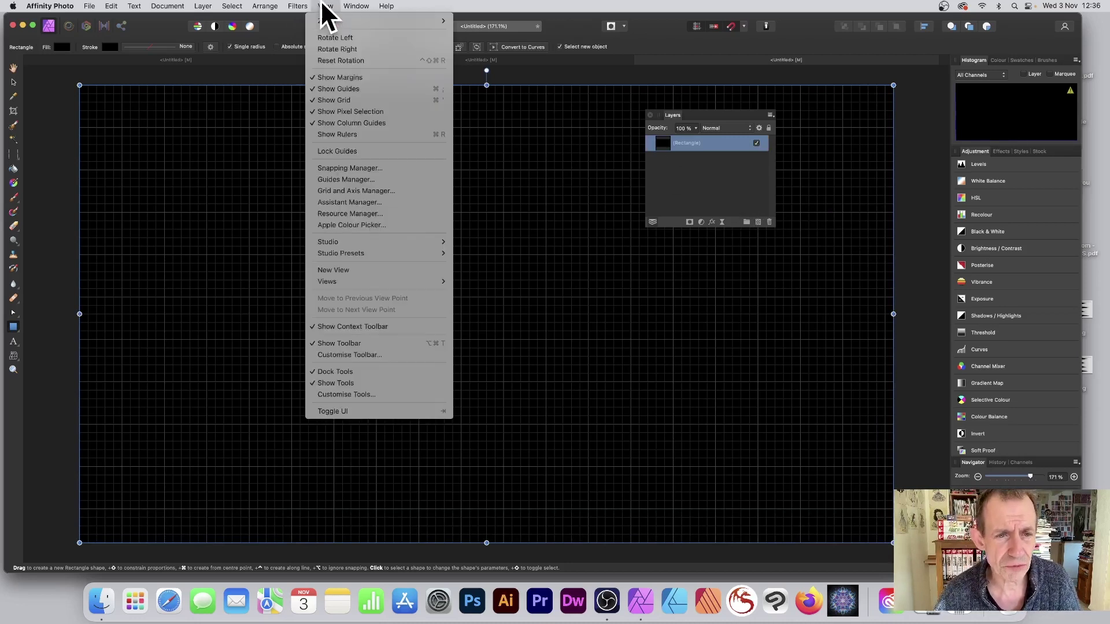
pyautogui.moveTo(337, 243)
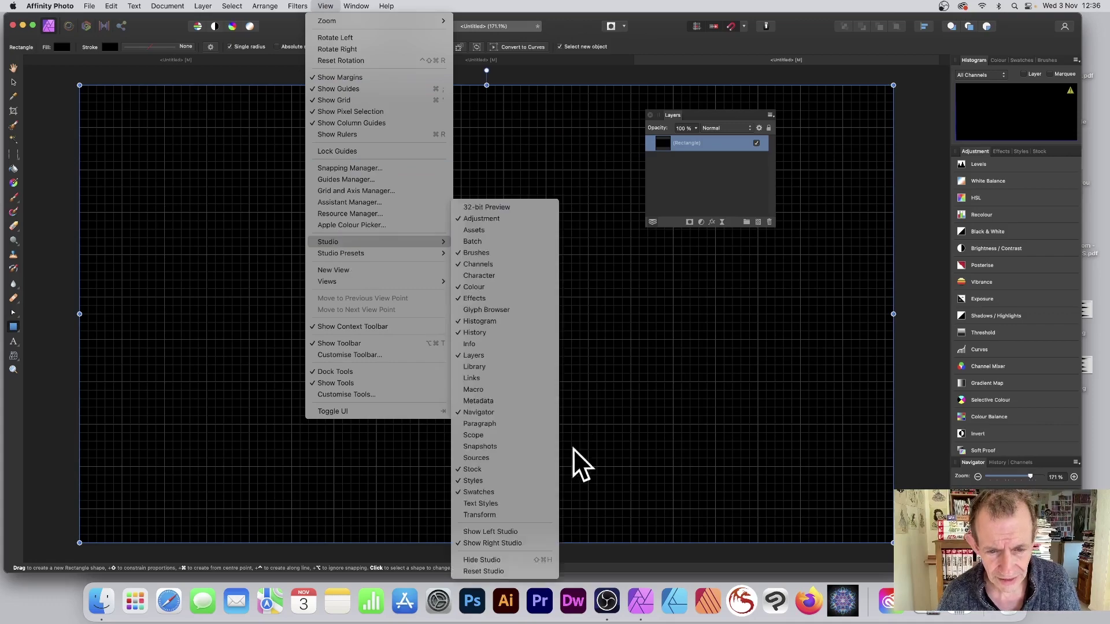
pyautogui.click(508, 515)
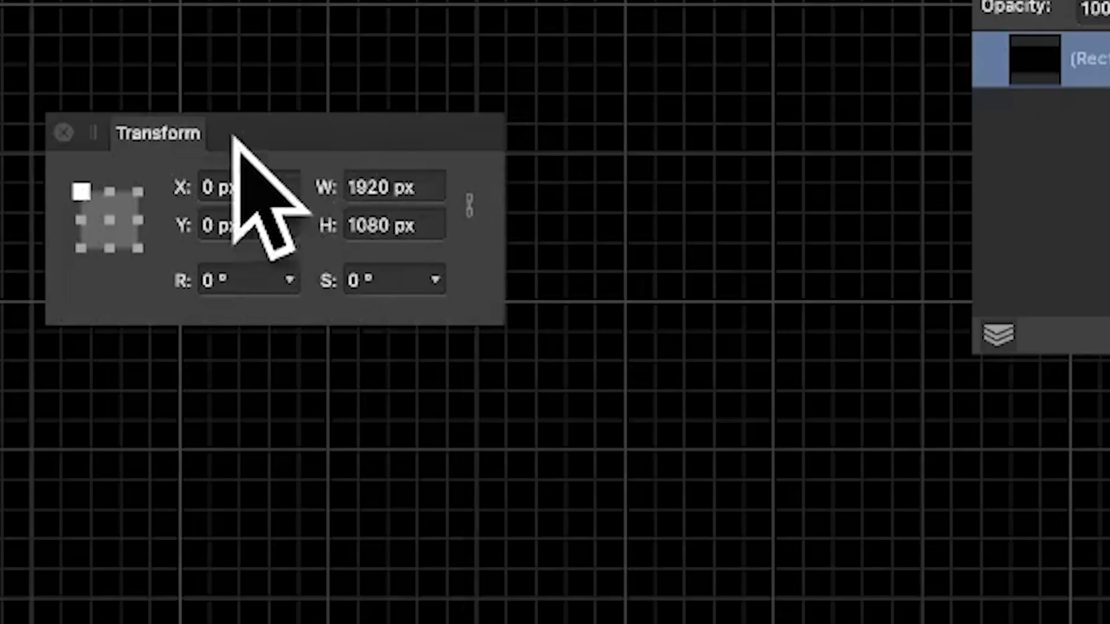
pyautogui.moveTo(431, 176)
pyautogui.mouseDown()
pyautogui.moveTo(446, 176)
pyautogui.moveTo(433, 176)
pyautogui.mouseUp()
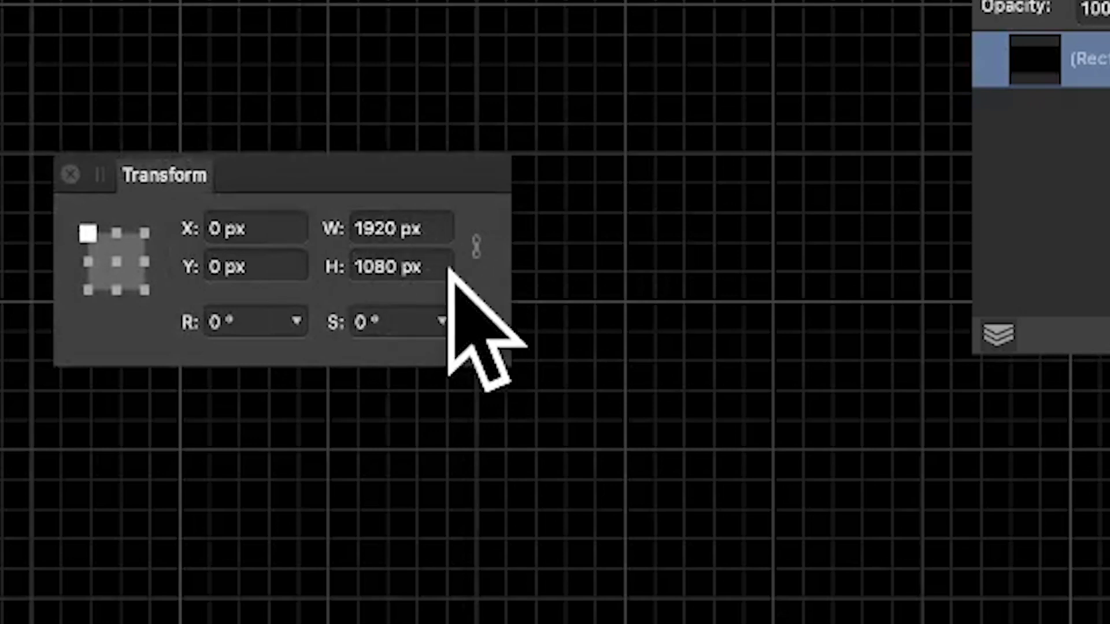
pyautogui.click(426, 228)
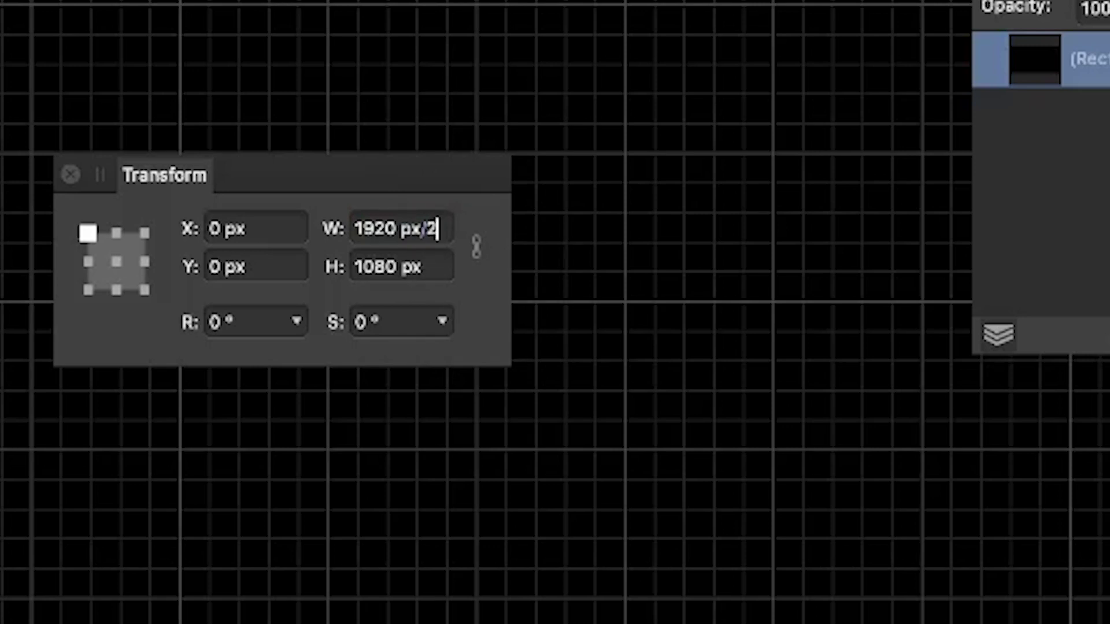
pyautogui.write('/2')
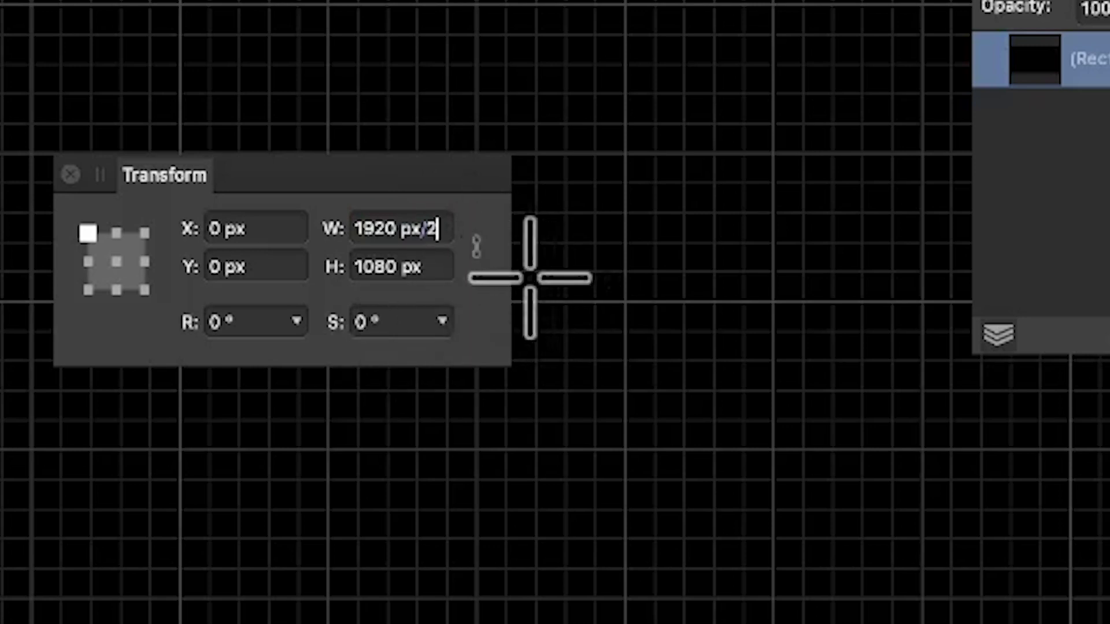
pyautogui.press('Return')
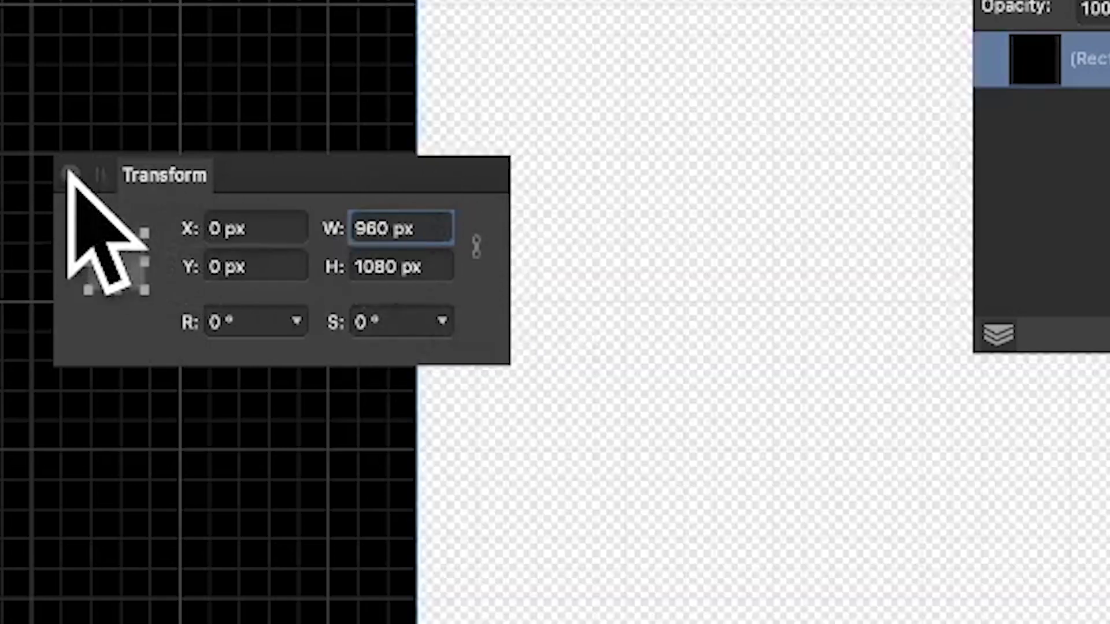
pyautogui.click(69, 172)
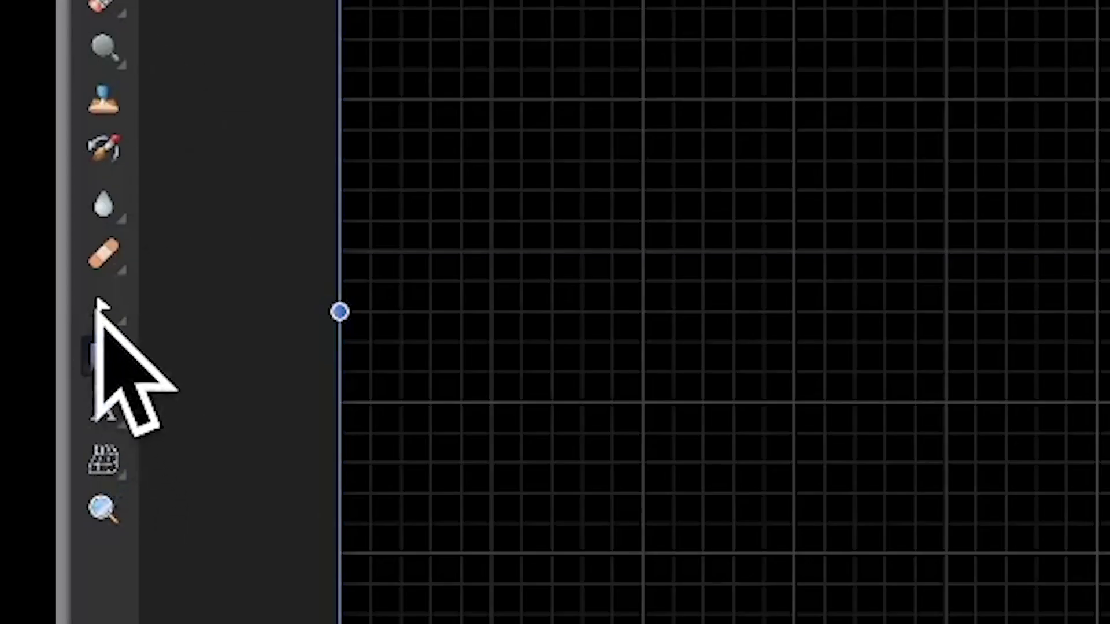
# With the Node Tool, add about eight nodes down the rectangle's right edge
pyautogui.click(99, 304)
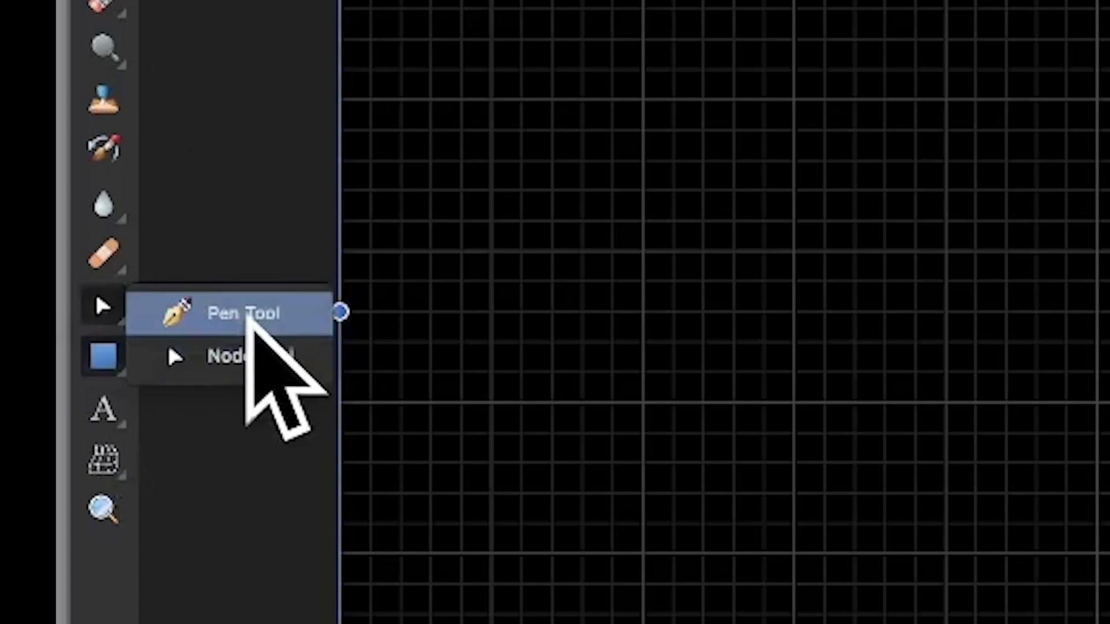
pyautogui.click(244, 363)
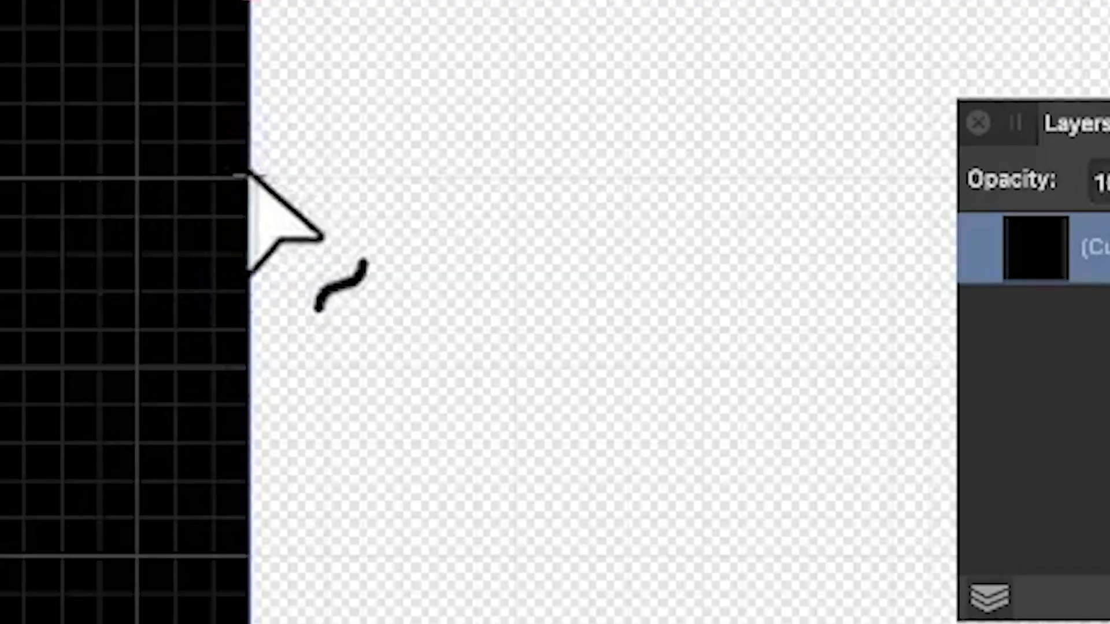
pyautogui.click(486, 127)
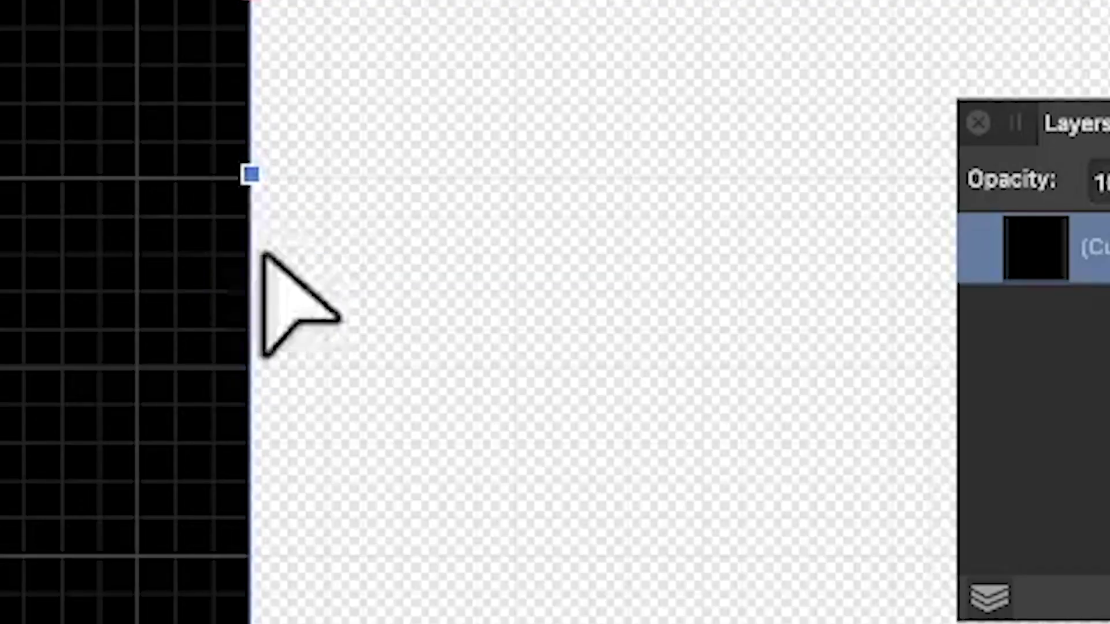
pyautogui.press('Escape')
pyautogui.click(250, 364)
pyautogui.click(251, 546)
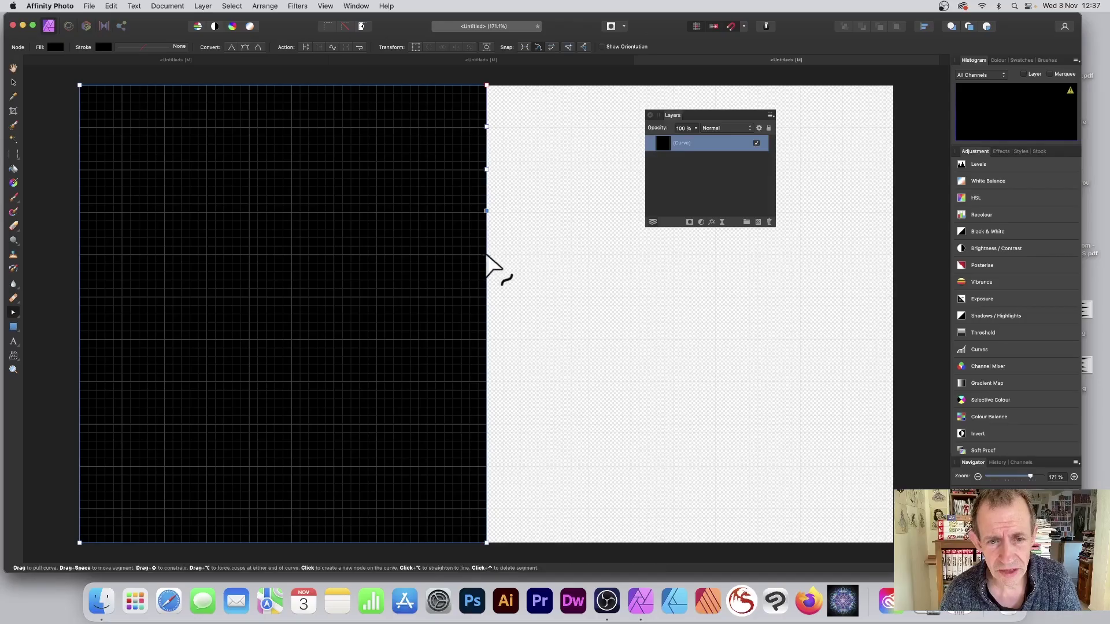
pyautogui.click(486, 297)
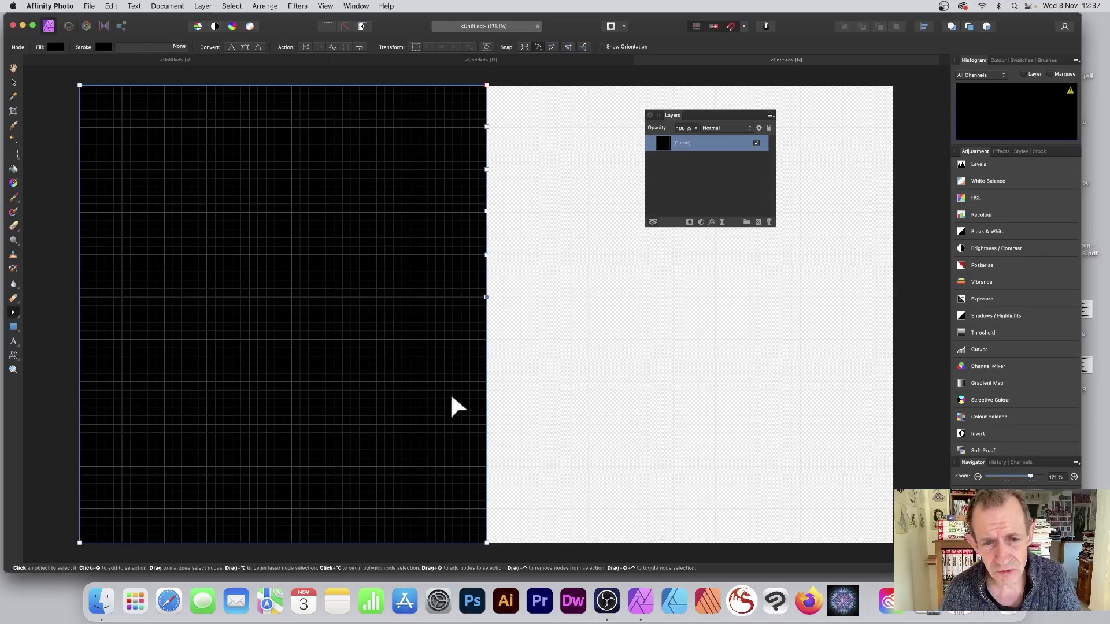
pyautogui.click(487, 382)
pyautogui.click(486, 424)
pyautogui.click(486, 466)
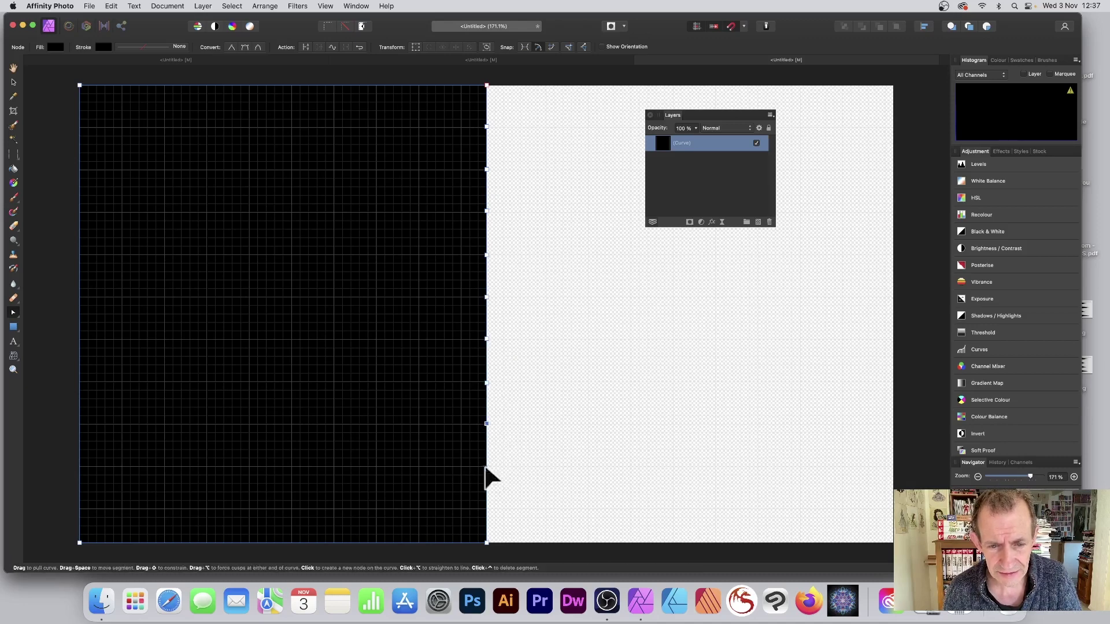
pyautogui.click(486, 508)
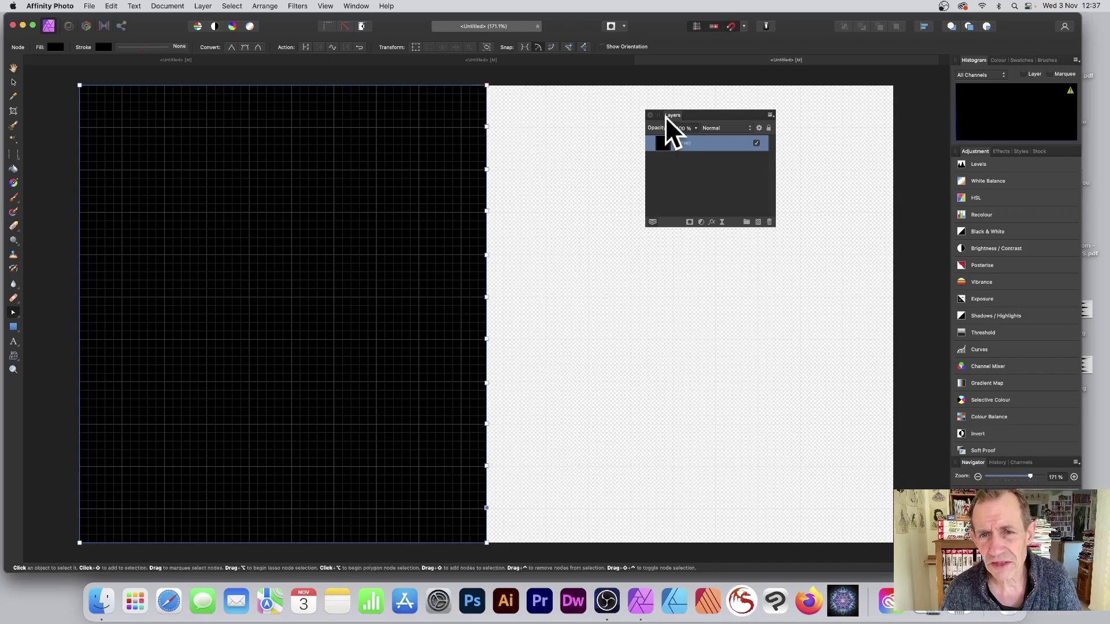
# Drag four right-edge nodes outward into black spikes of differing lengths
pyautogui.moveTo(666, 116); pyautogui.dragTo(845, 268)
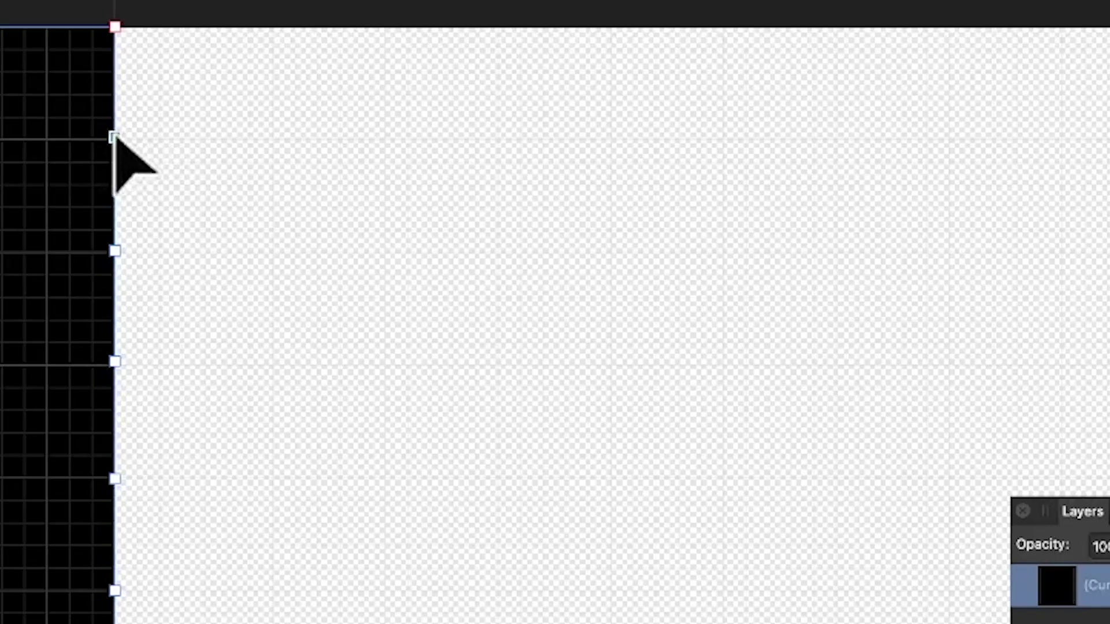
pyautogui.moveTo(114, 137); pyautogui.dragTo(951, 152)
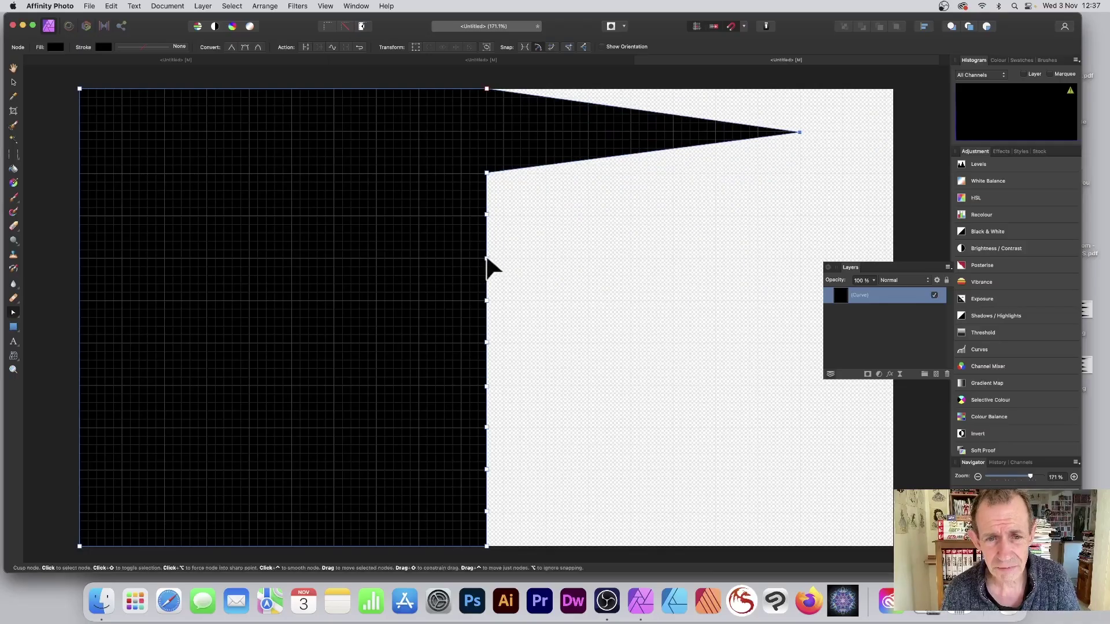
pyautogui.moveTo(486, 258); pyautogui.dragTo(672, 258)
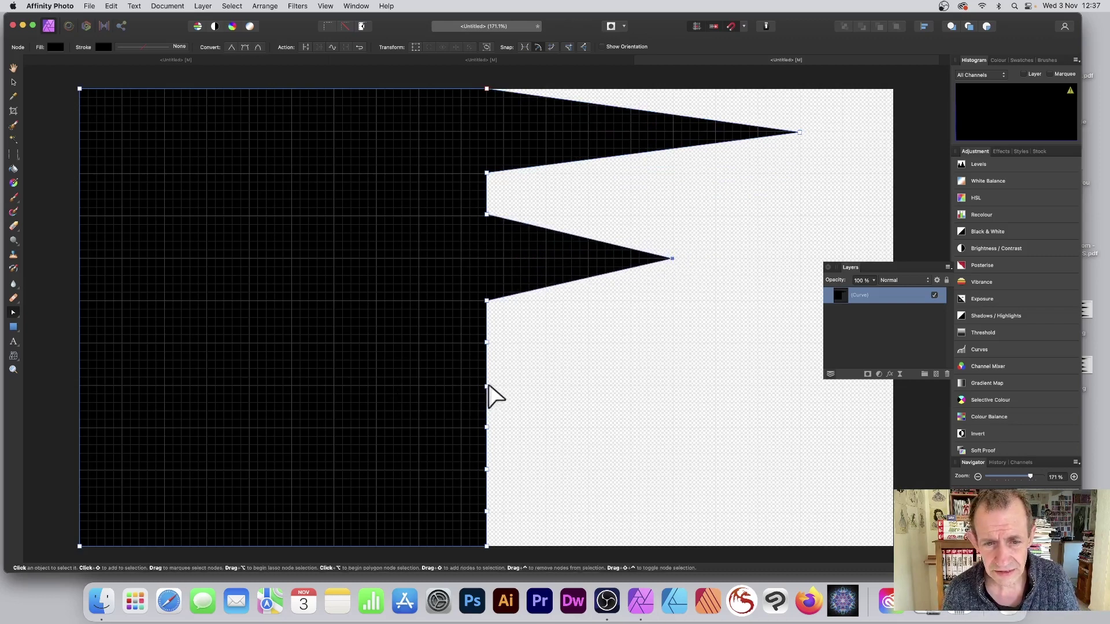
pyautogui.moveTo(551, 385); pyautogui.dragTo(841, 386)
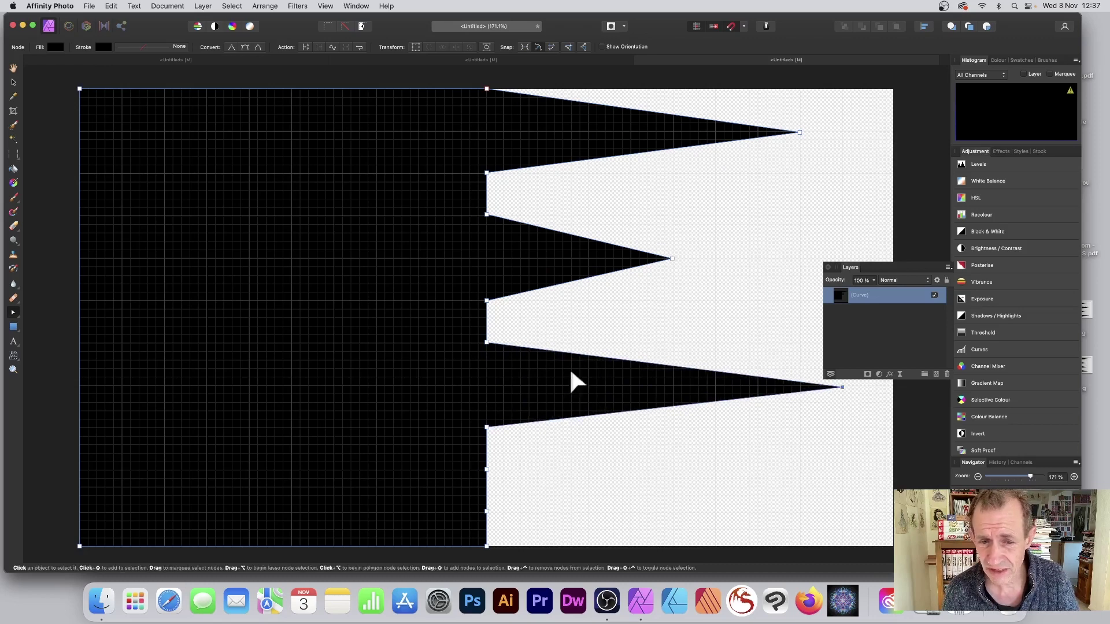
pyautogui.scroll(1, 533, 421)
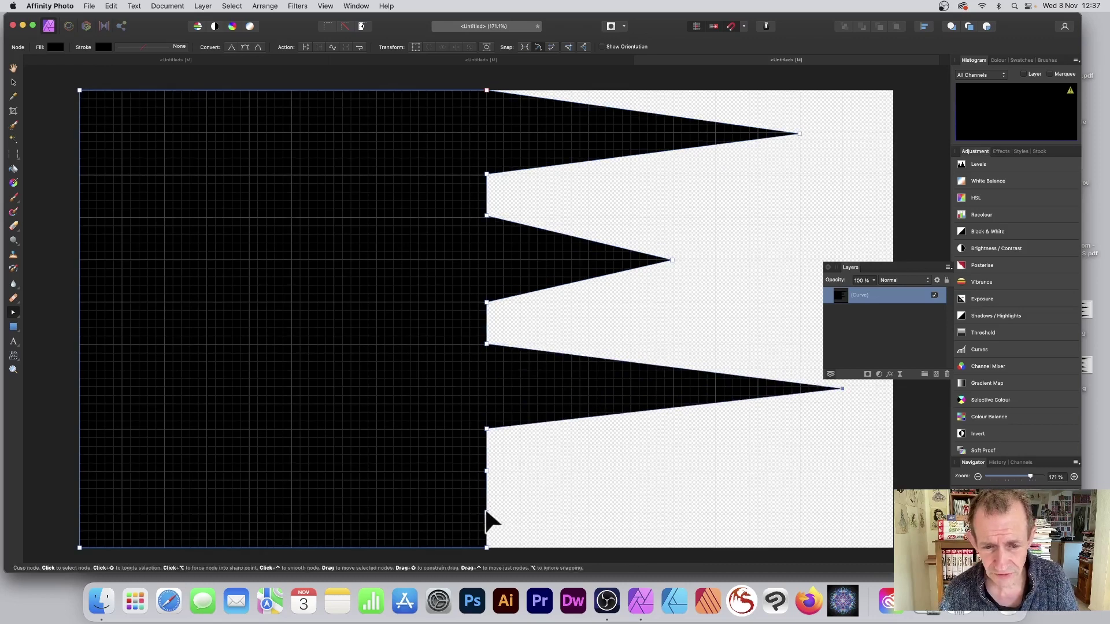
pyautogui.moveTo(486, 512); pyautogui.dragTo(754, 512)
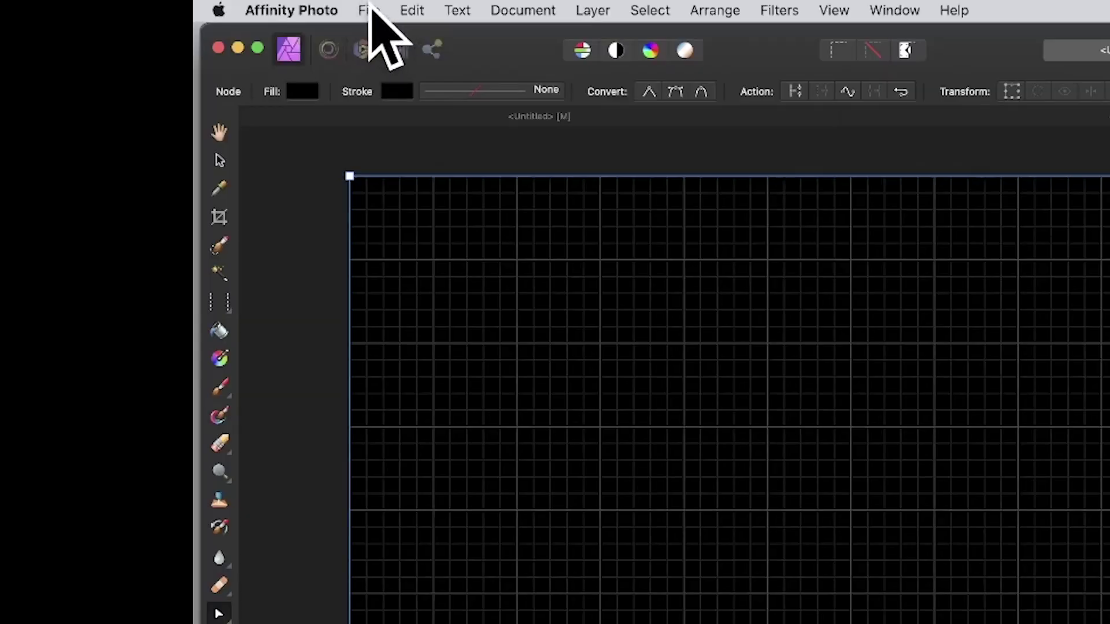
# Export the document as a 1920×1080 PNG named 3 to the Desktop
pyautogui.click(89, 5)
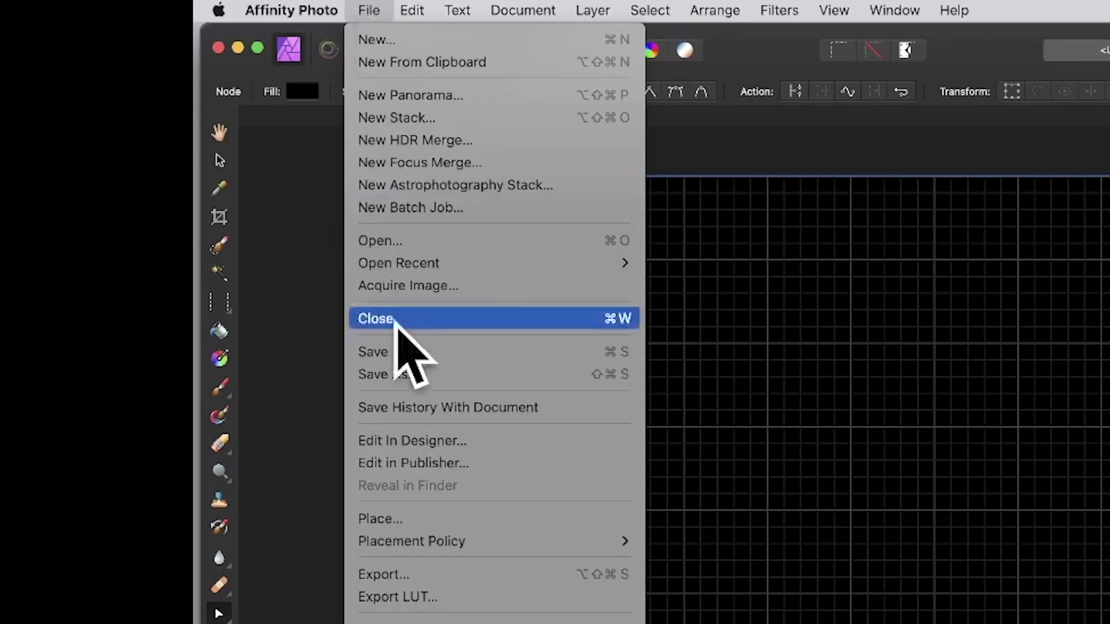
pyautogui.click(396, 574)
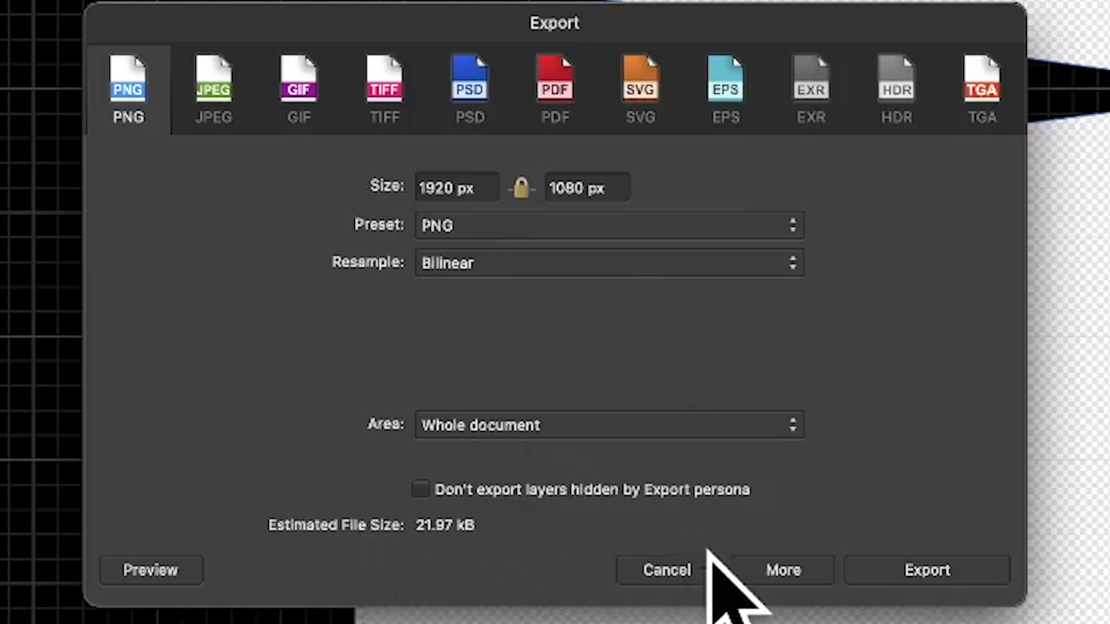
pyautogui.click(962, 564)
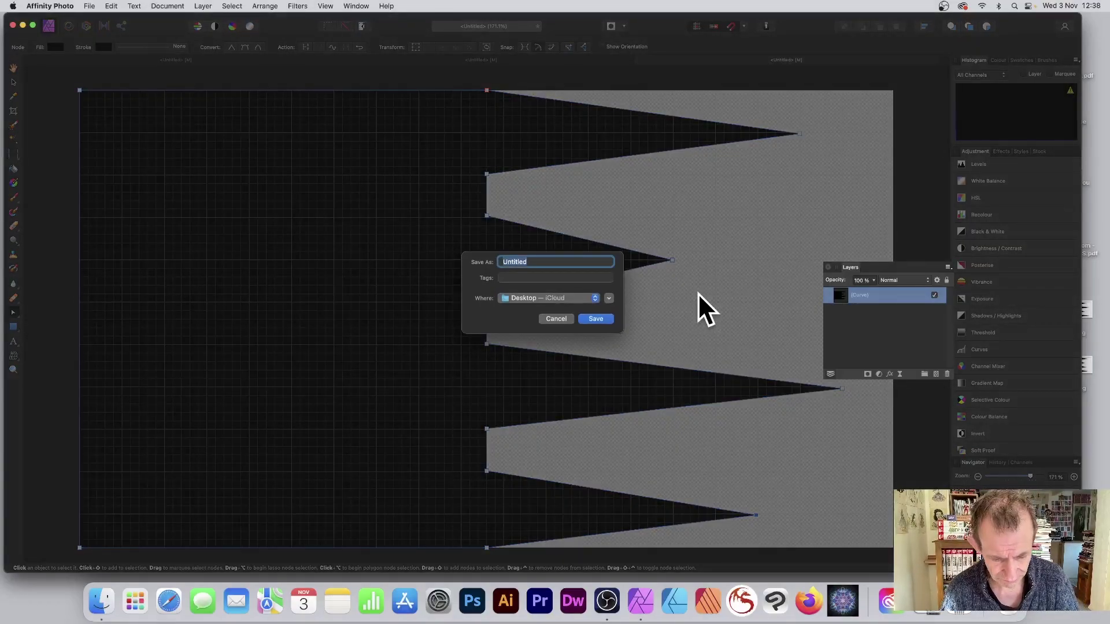
pyautogui.write('3')
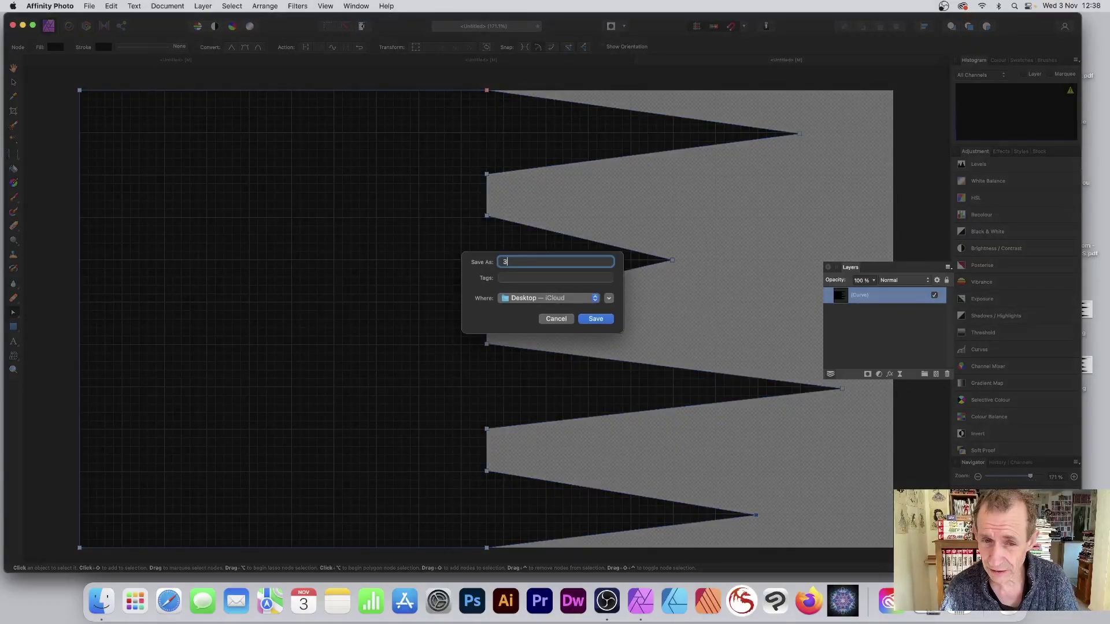
pyautogui.click(595, 319)
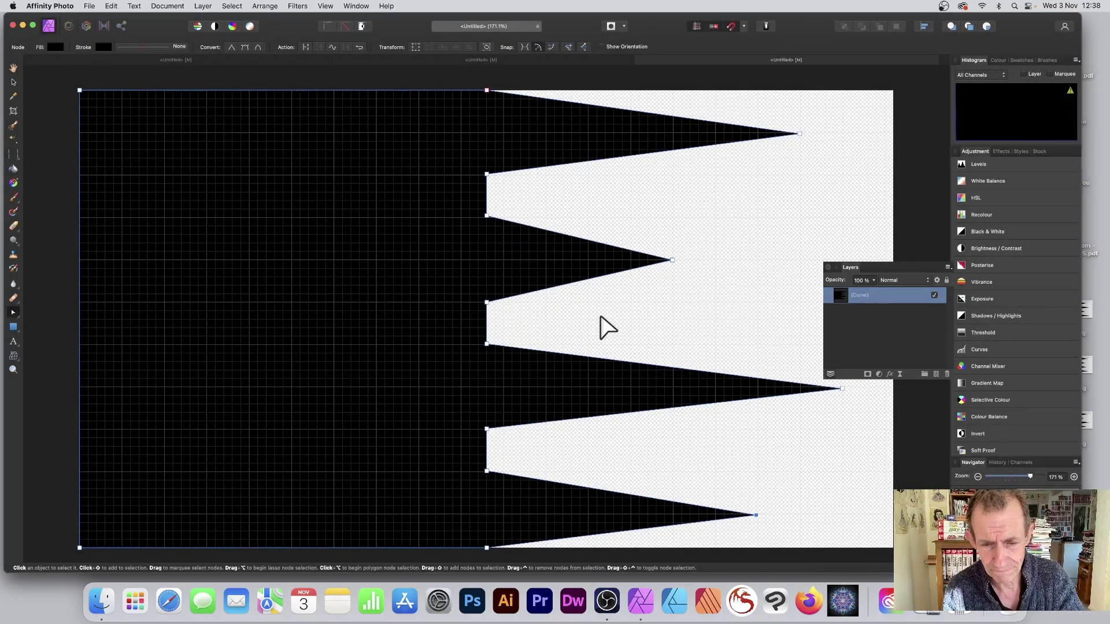
# Create another transparent 1920×1080 FHD 1080p document
pyautogui.click(536, 59)
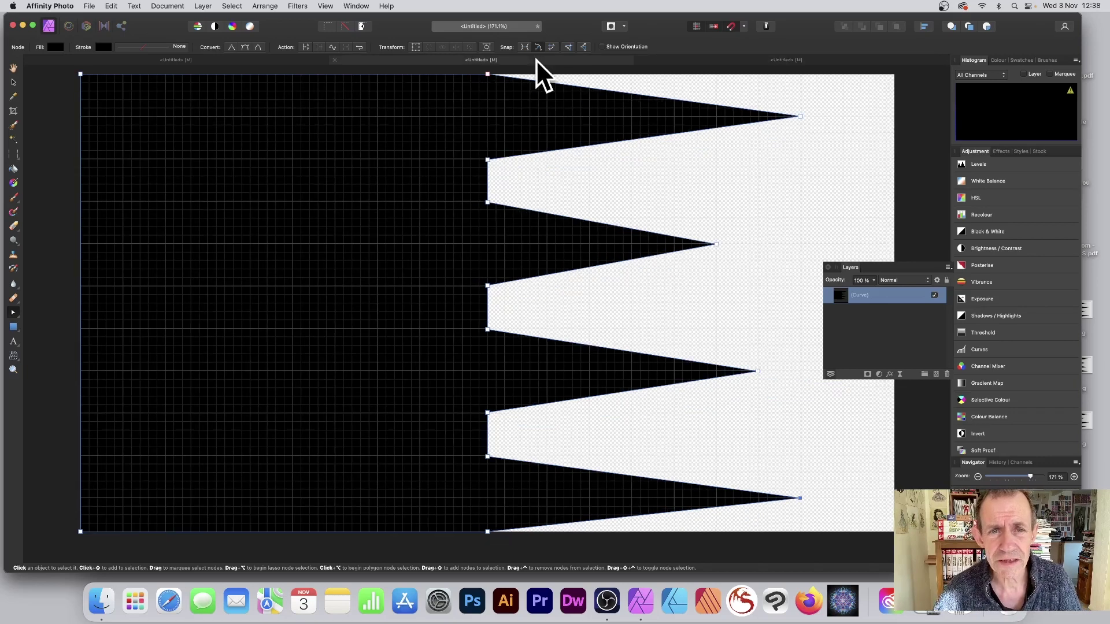
pyautogui.click(761, 61)
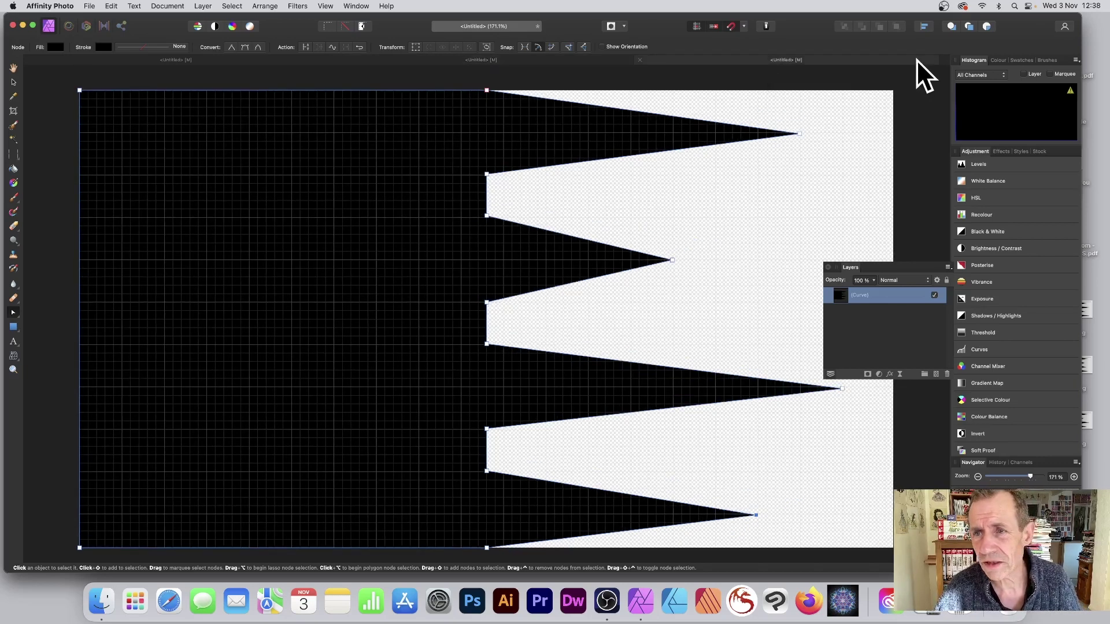
pyautogui.click(91, 4)
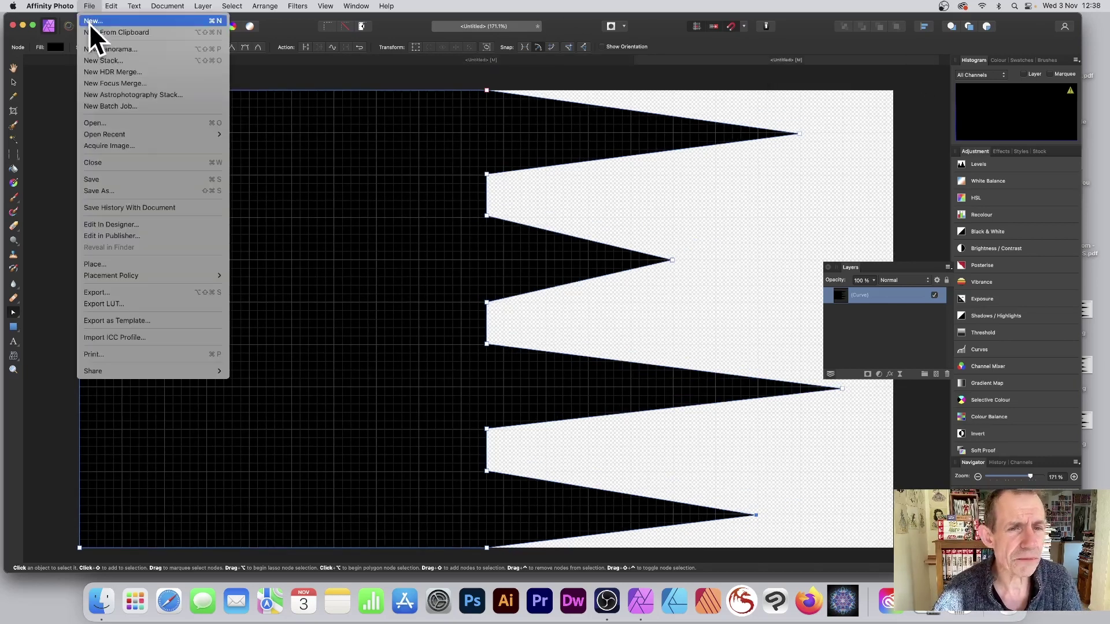
pyautogui.click(89, 22)
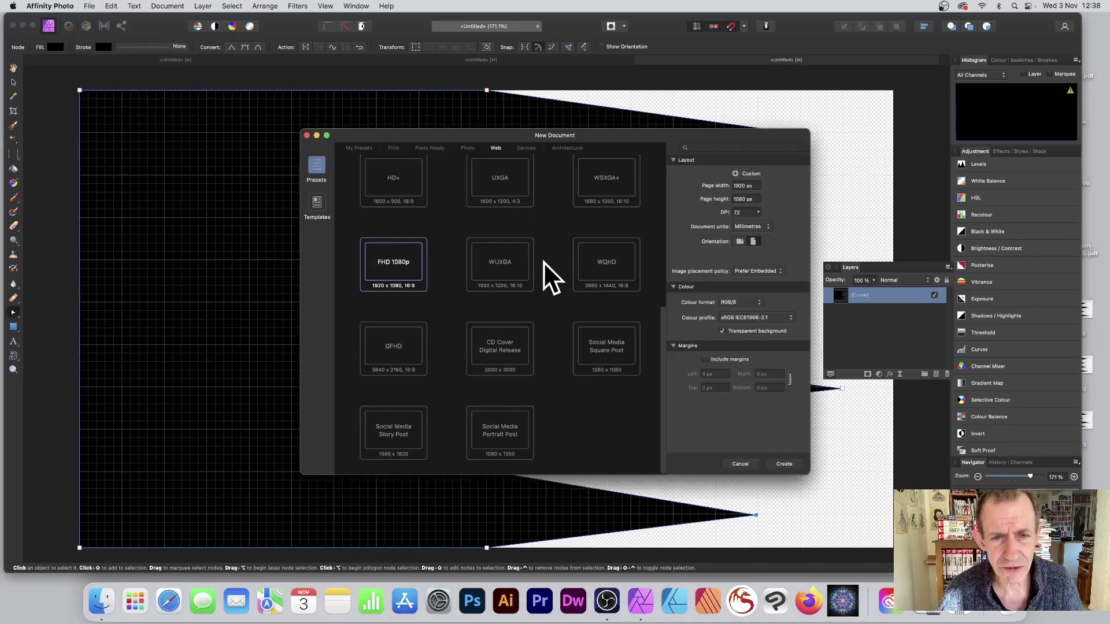
pyautogui.click(784, 464)
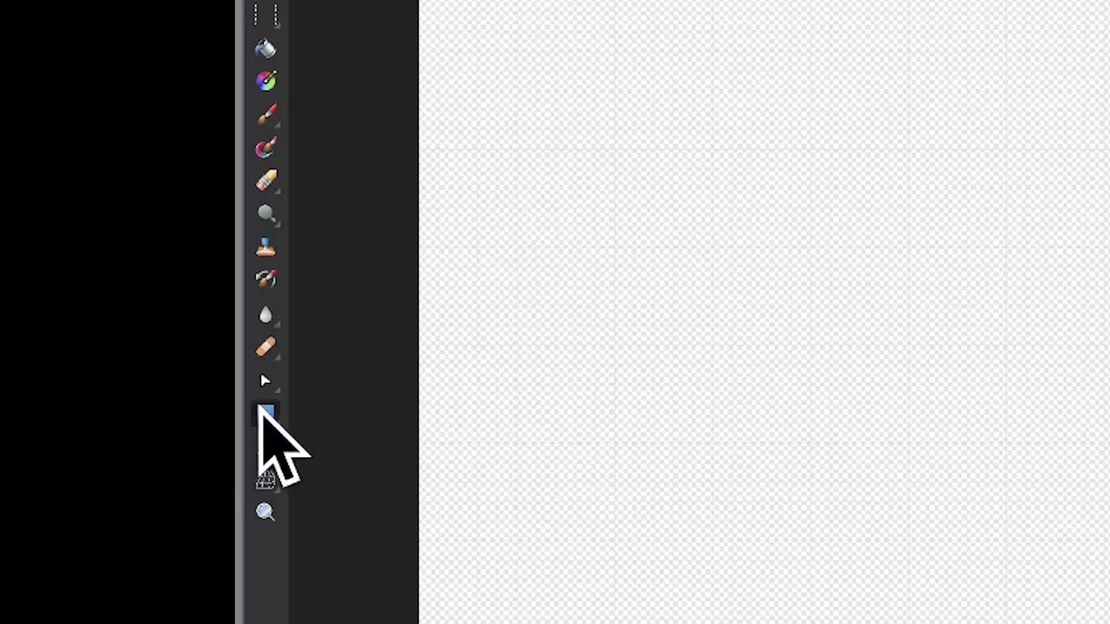
# Draw a white-filled circle about 893 px across with the Ellipse Tool
pyautogui.click(13, 327)
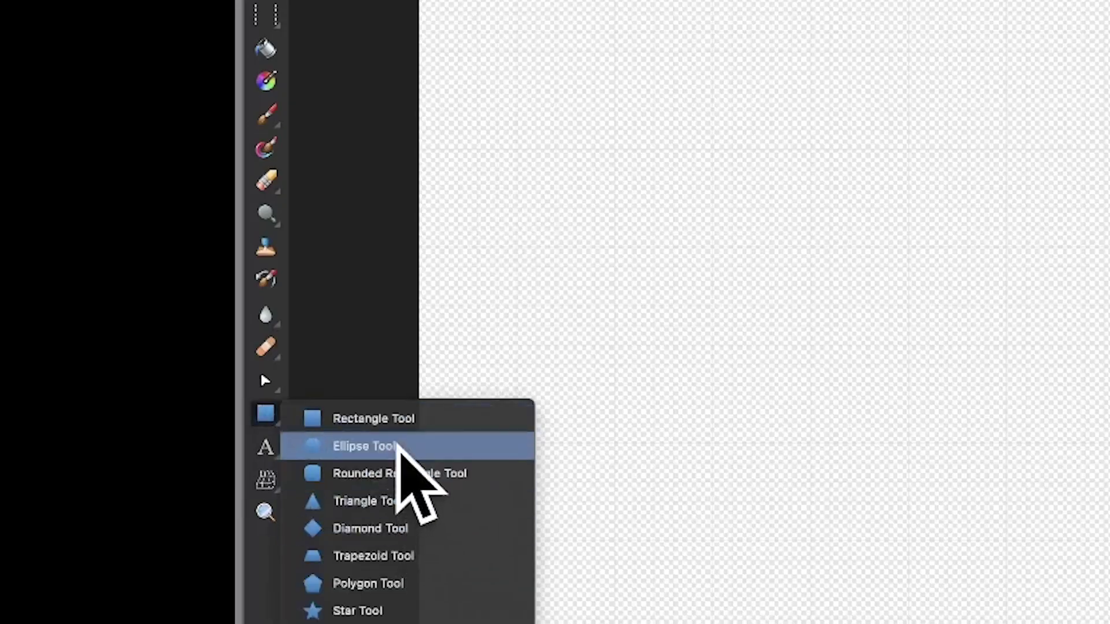
pyautogui.click(399, 446)
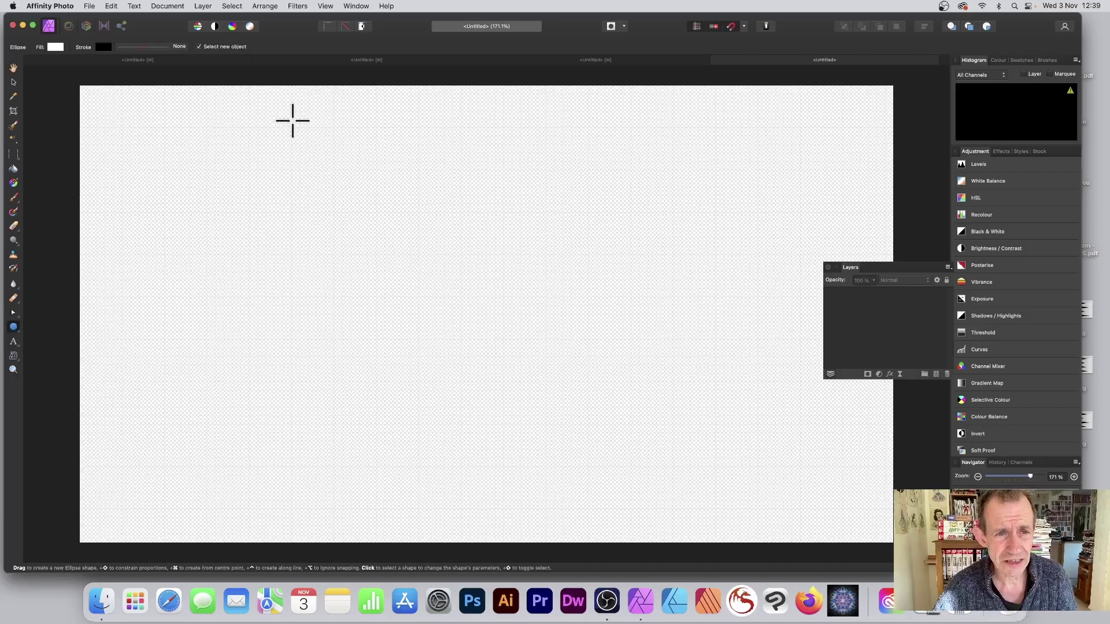
pyautogui.moveTo(293, 121); pyautogui.dragTo(660, 515)
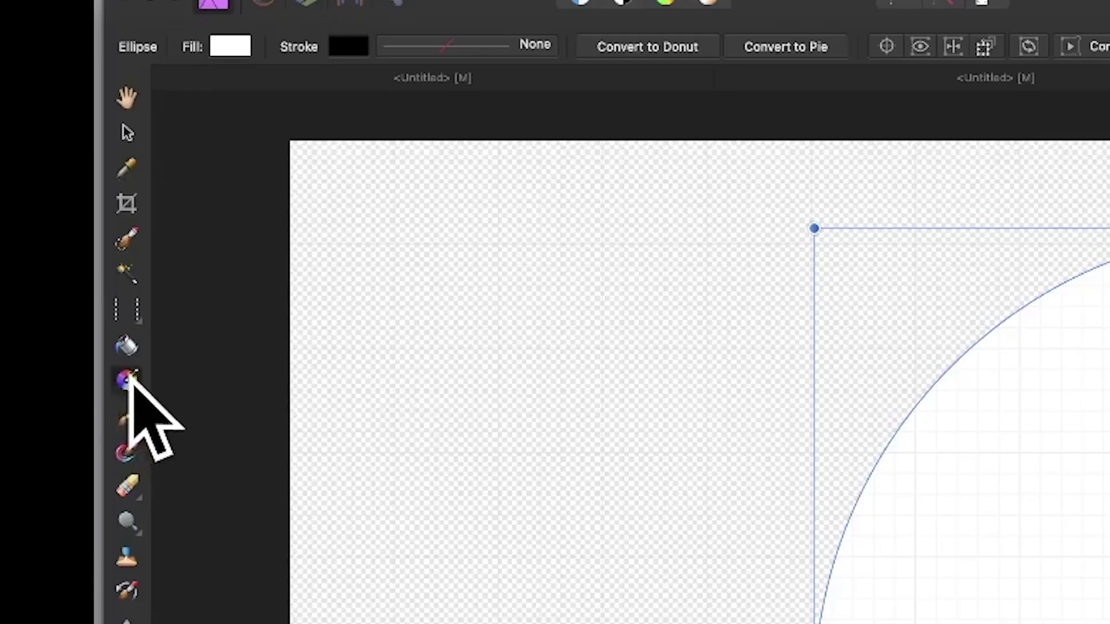
# Set the circle's fill type to Bitmap and load 3.png from the Desktop
pyautogui.click(127, 380)
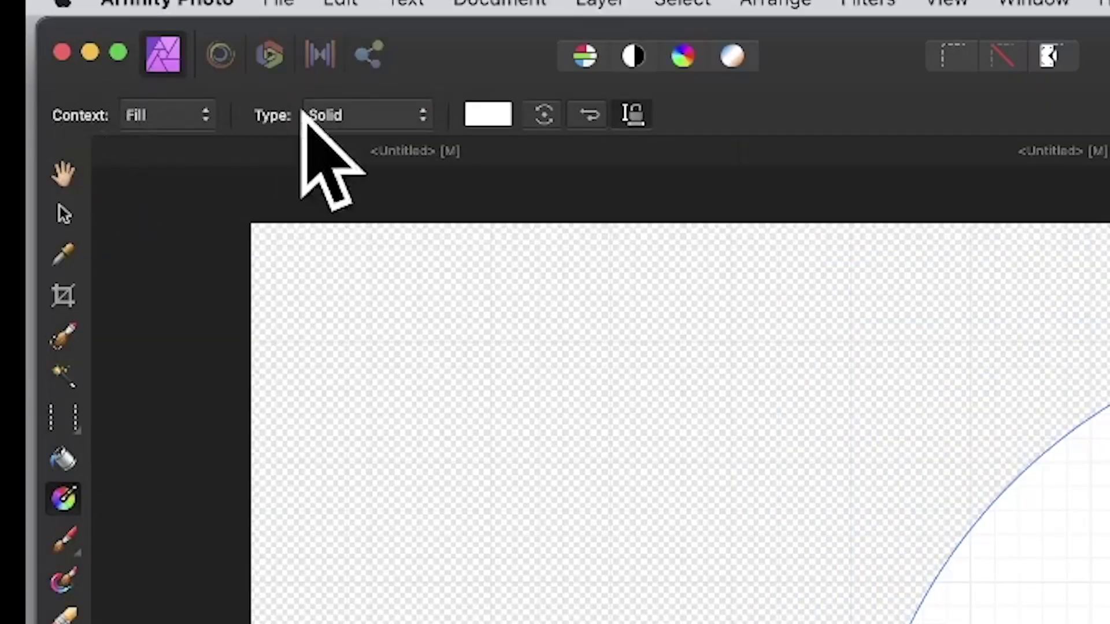
pyautogui.click(354, 122)
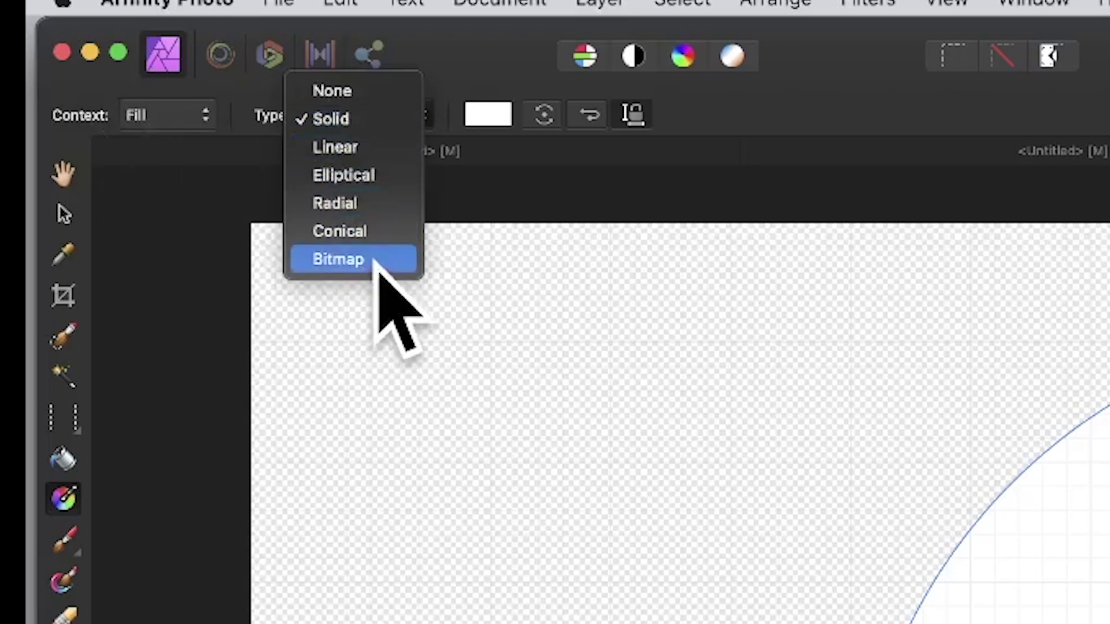
pyautogui.click(370, 260)
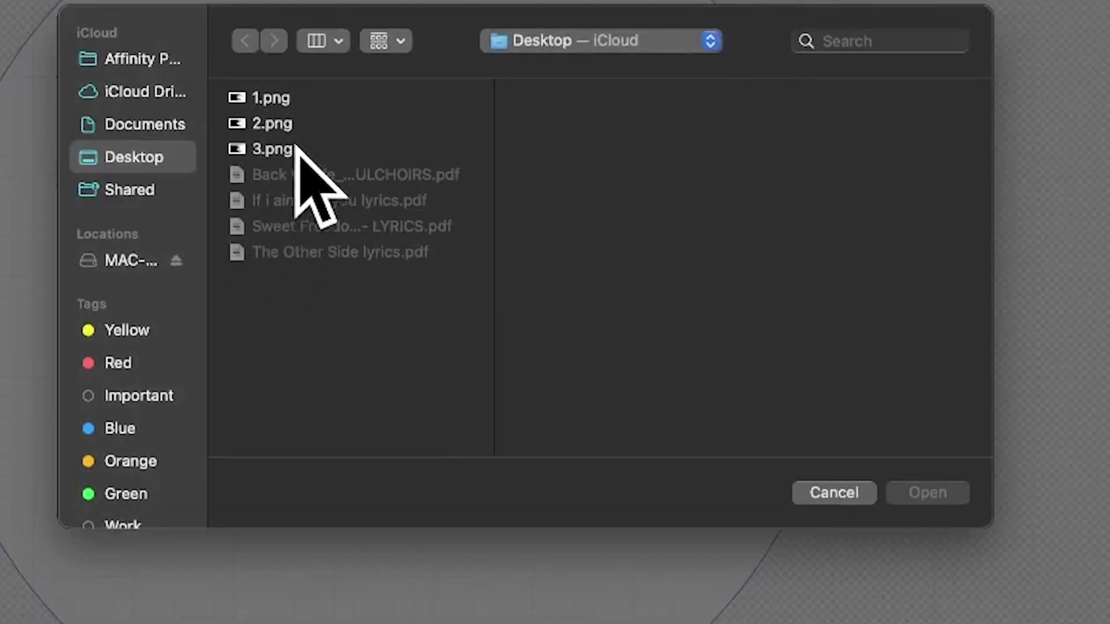
pyautogui.click(269, 148)
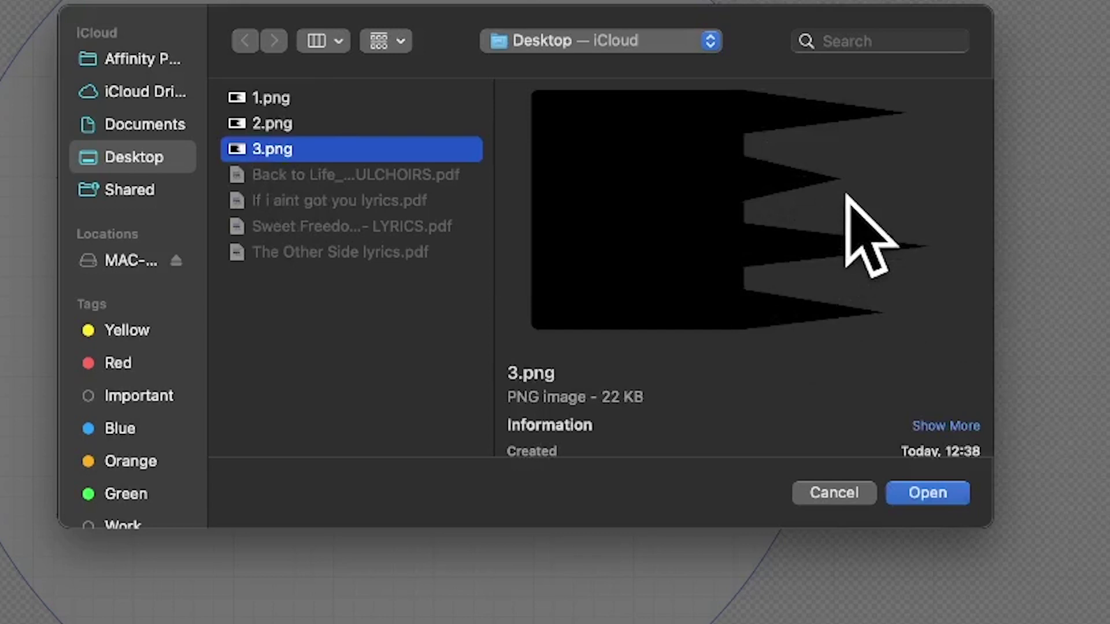
pyautogui.click(929, 495)
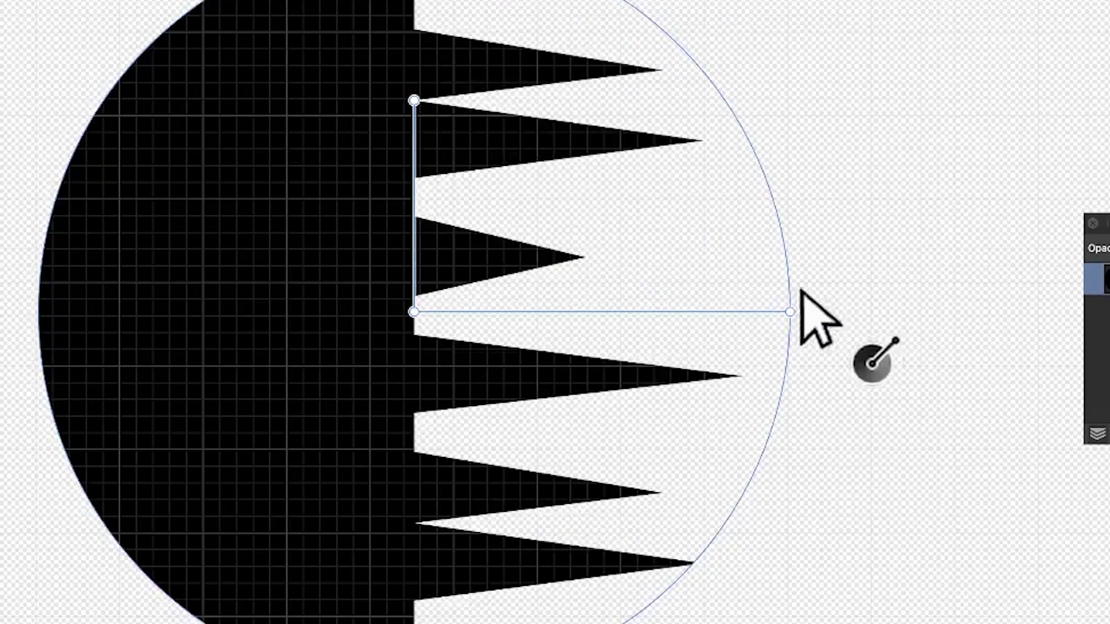
# Drag the fill's end handle inward and around so the spikes tile in diagonal stripes
pyautogui.moveTo(787, 314); pyautogui.dragTo(542, 340)
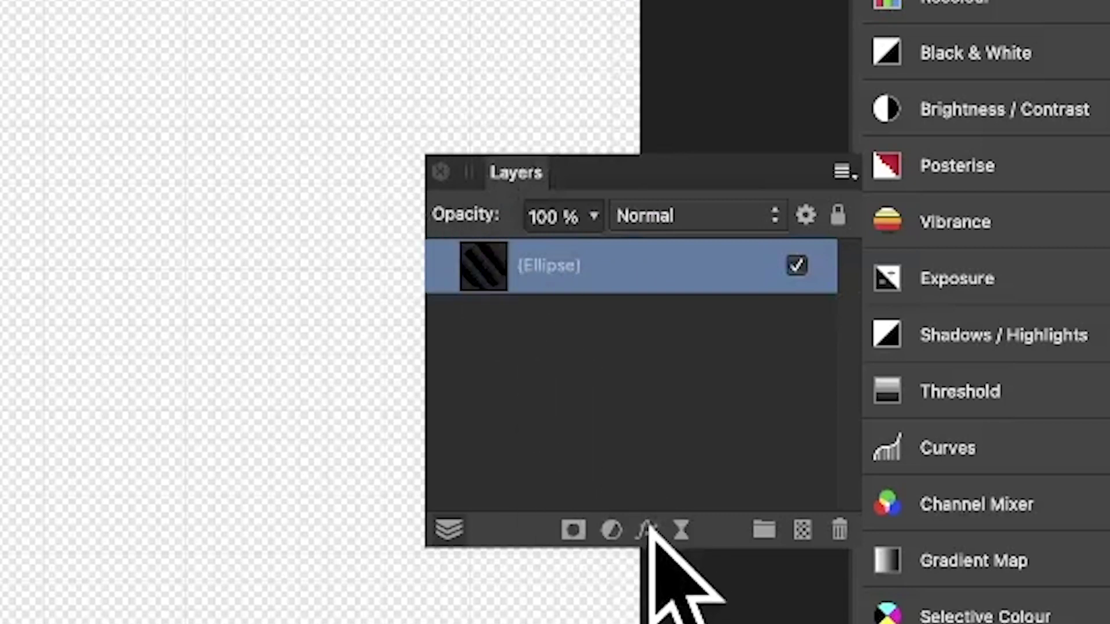
# Add a 3D layer effect to the patterned circle with a 19.2 px radius
pyautogui.click(648, 529)
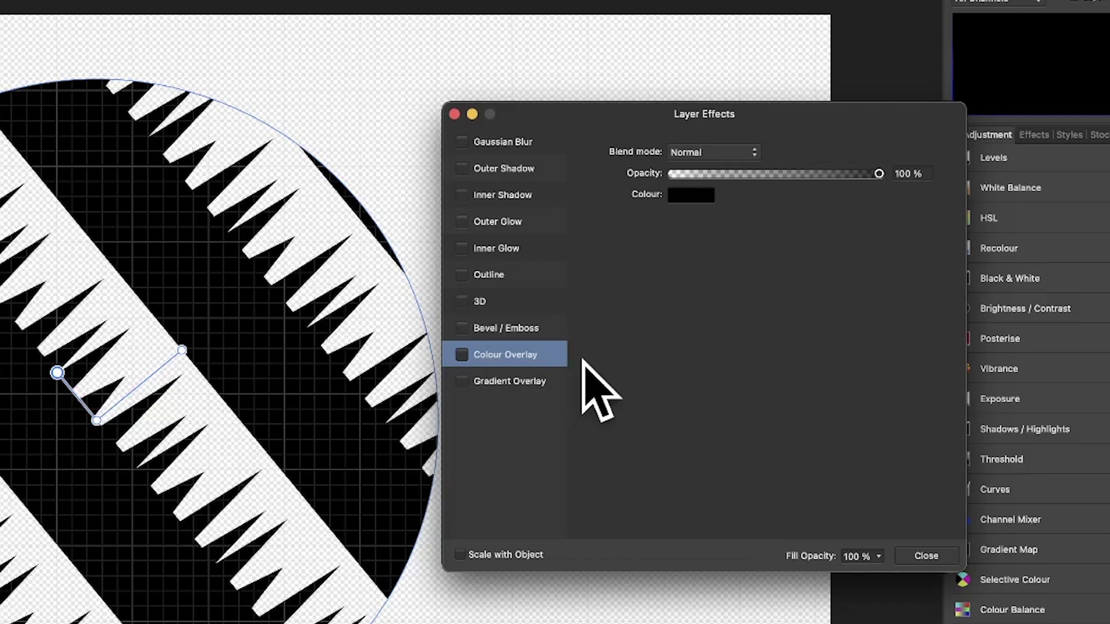
pyautogui.click(463, 301)
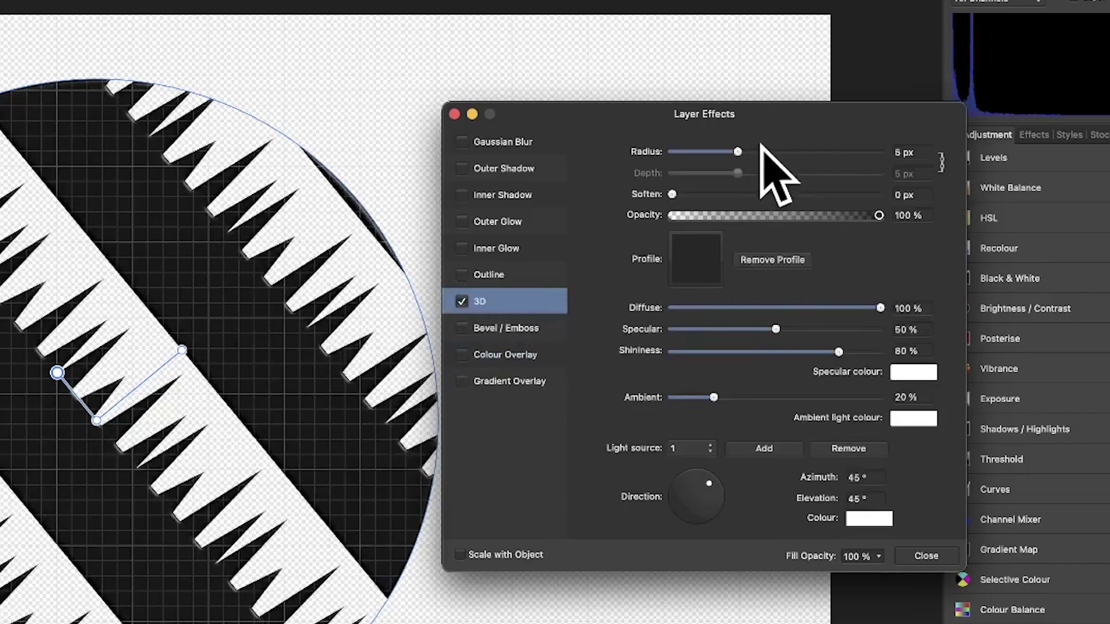
pyautogui.moveTo(757, 151); pyautogui.dragTo(783, 152)
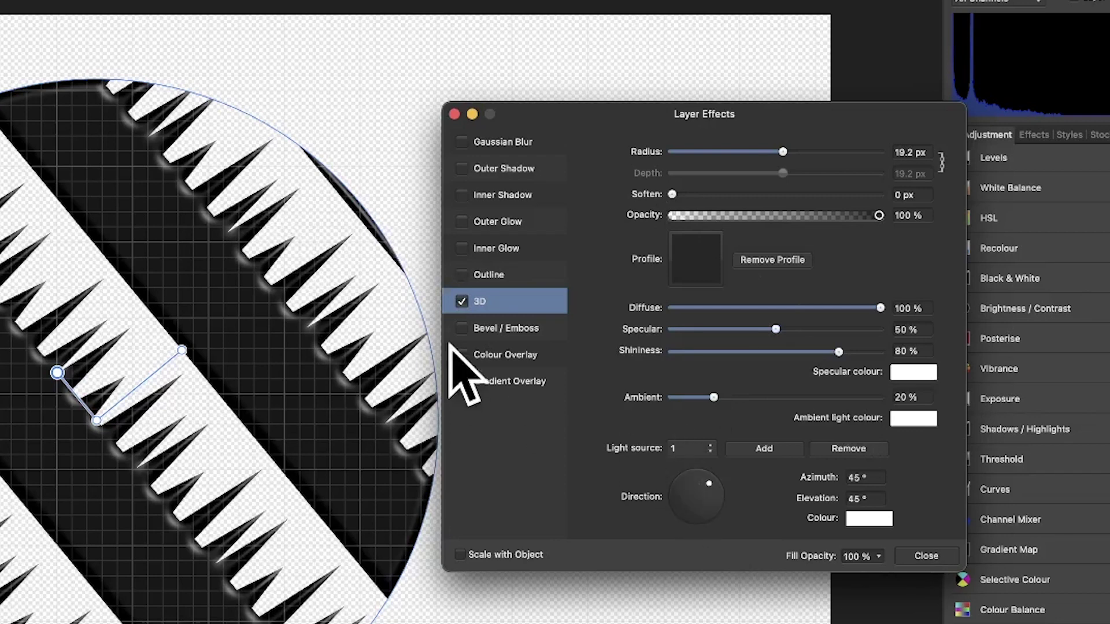
# Add an outer shadow with a 12.6 px radius, 13.8 px offset and higher intensity
pyautogui.click(461, 168)
pyautogui.click(538, 170)
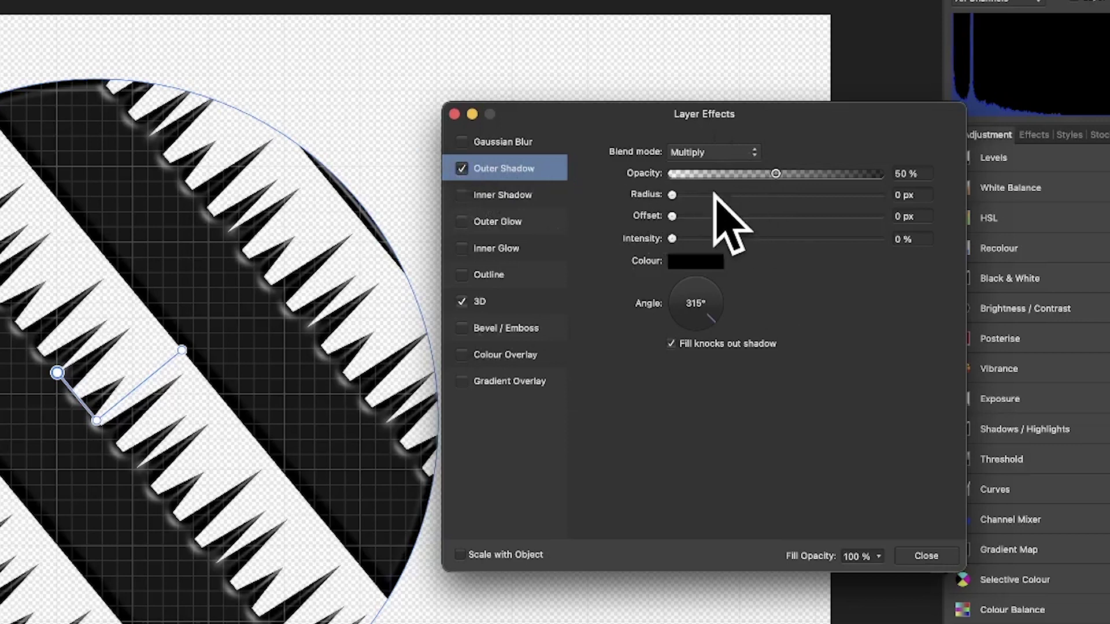
pyautogui.moveTo(671, 194); pyautogui.dragTo(767, 195)
pyautogui.moveTo(671, 216); pyautogui.dragTo(771, 218)
pyautogui.moveTo(708, 238); pyautogui.dragTo(739, 238)
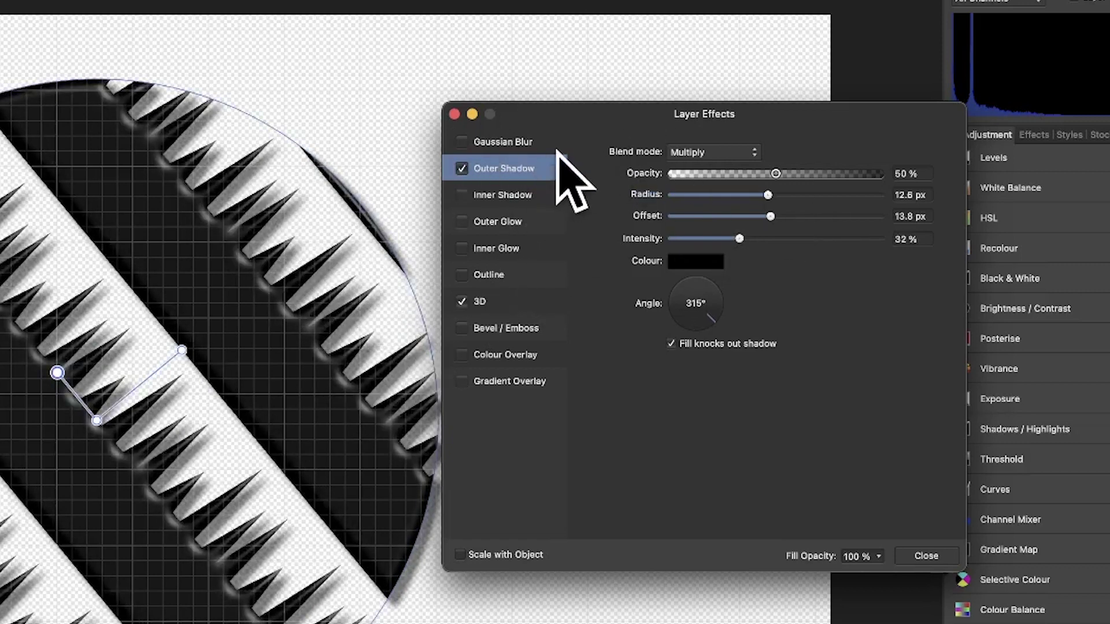
# Add a bright, saturated red colour overlay to the circle and close Layer Effects
pyautogui.click(482, 355)
pyautogui.click(462, 355)
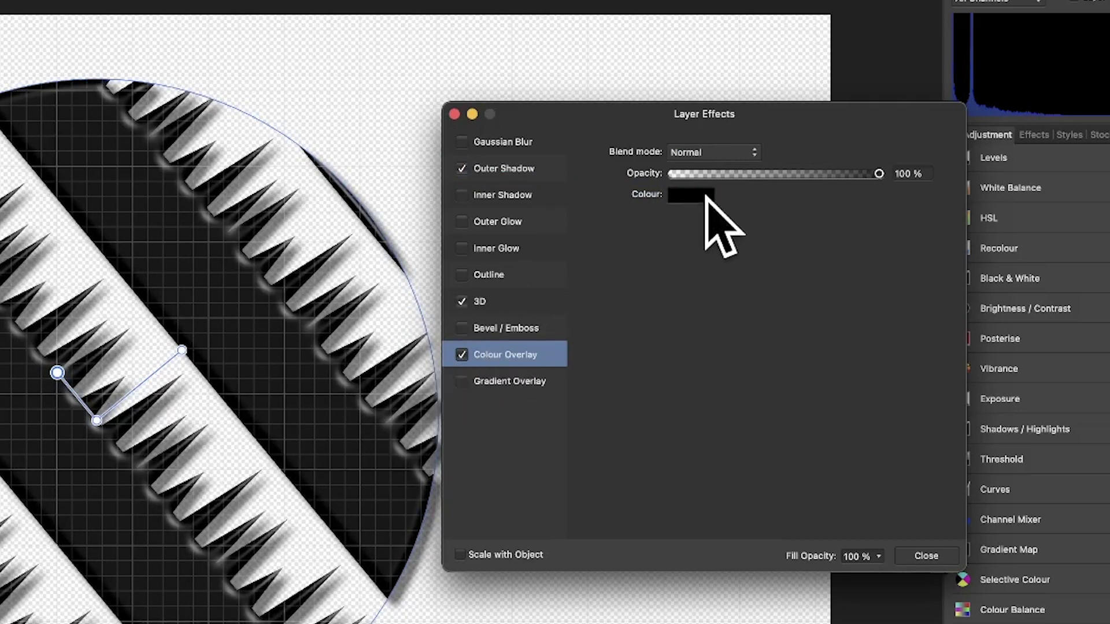
pyautogui.click(705, 194)
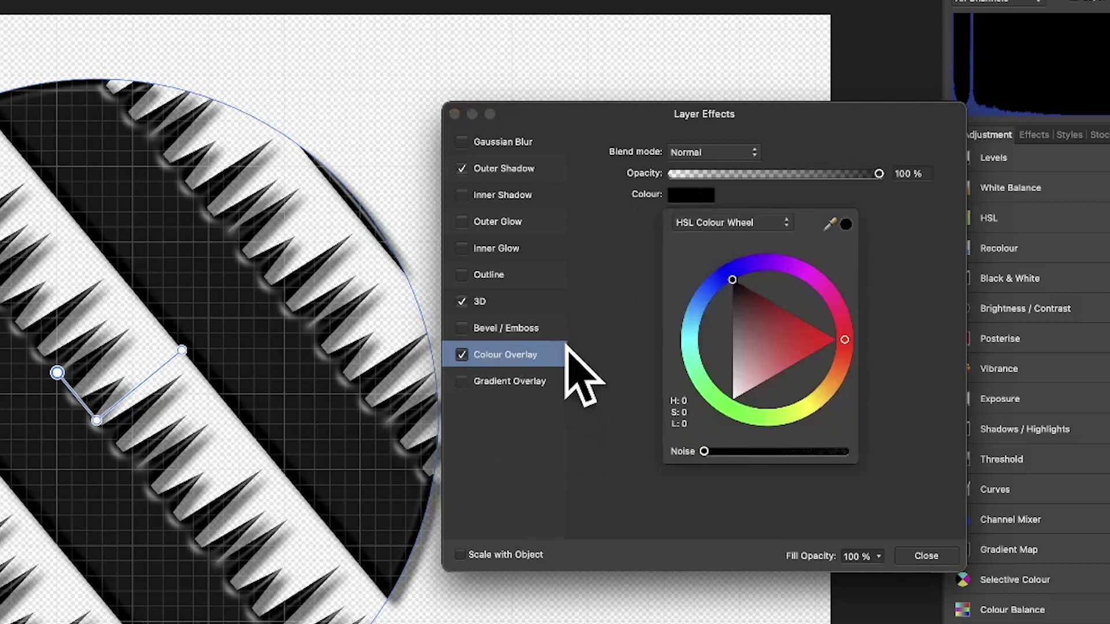
pyautogui.click(806, 334)
pyautogui.moveTo(806, 333); pyautogui.dragTo(826, 337)
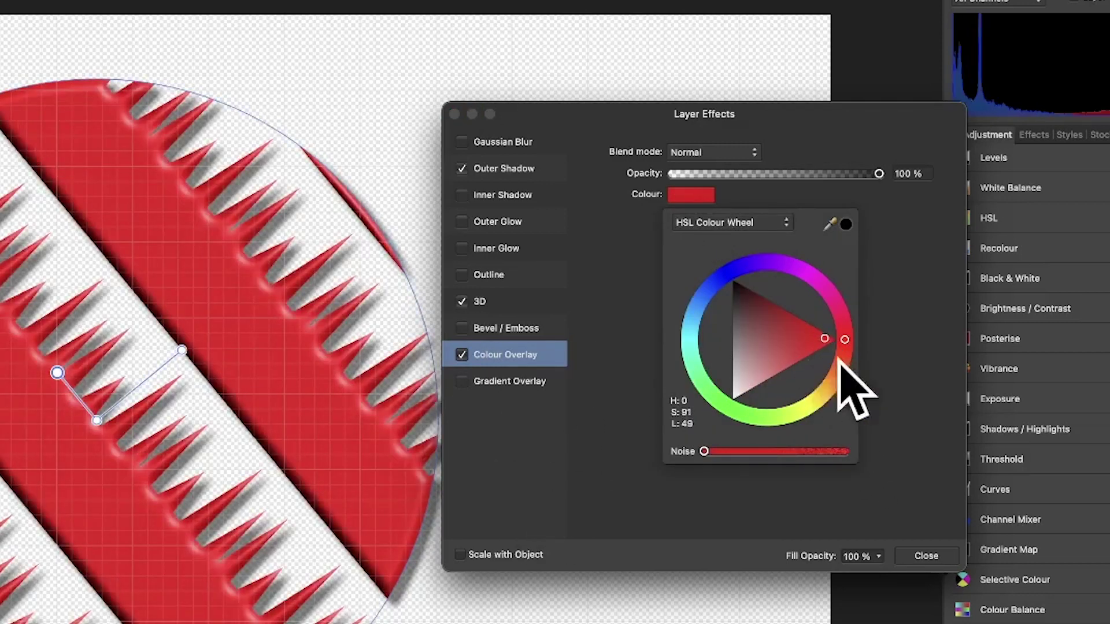
pyautogui.click(903, 417)
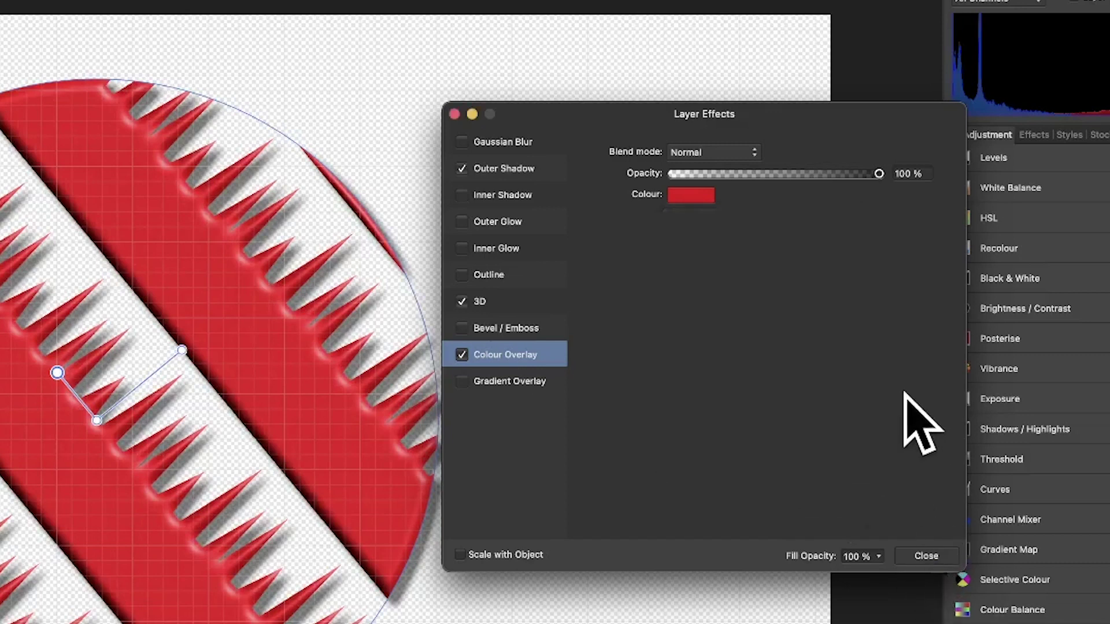
pyautogui.click(925, 556)
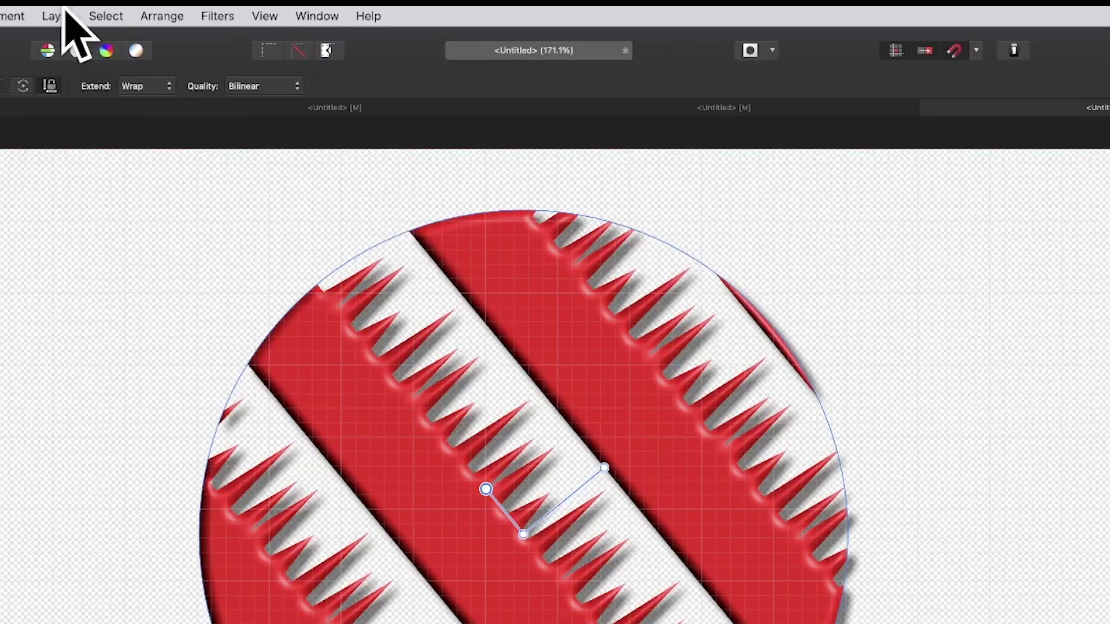
# Duplicate the Ellipse layer twice via Layer > Duplicate, moving the Layers panel beside the circle
pyautogui.click(56, 16)
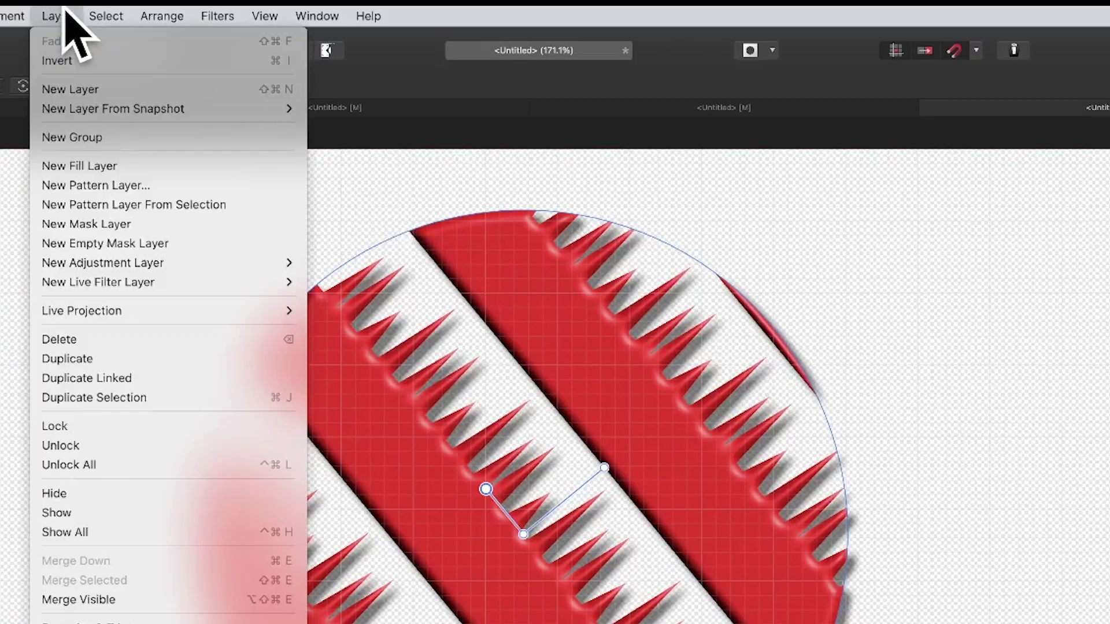
pyautogui.click(102, 357)
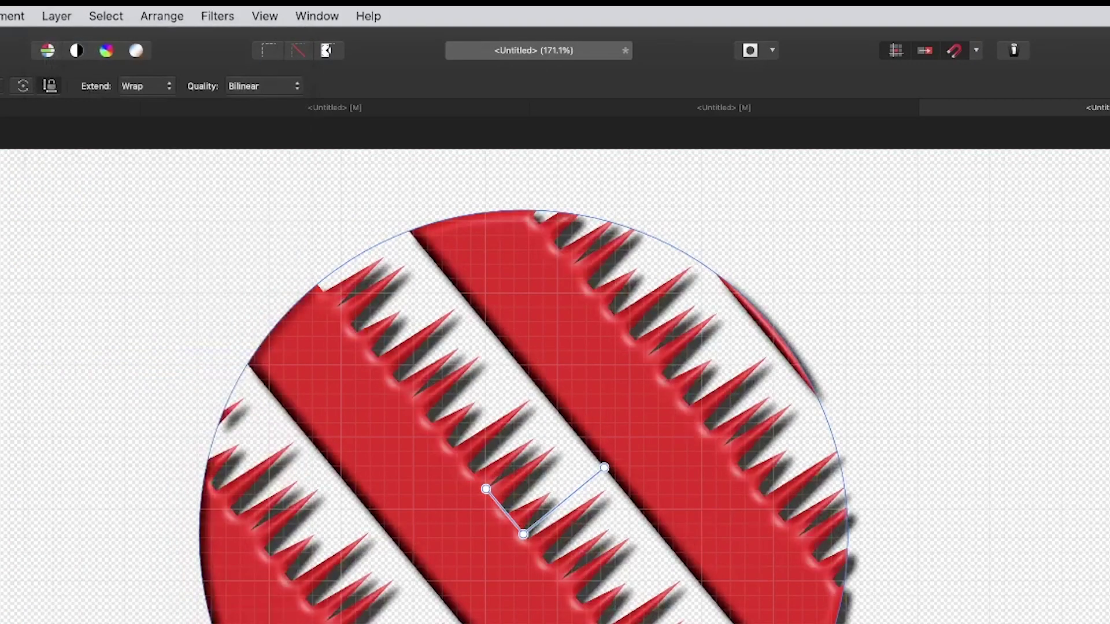
pyautogui.moveTo(772, 277); pyautogui.dragTo(792, 252)
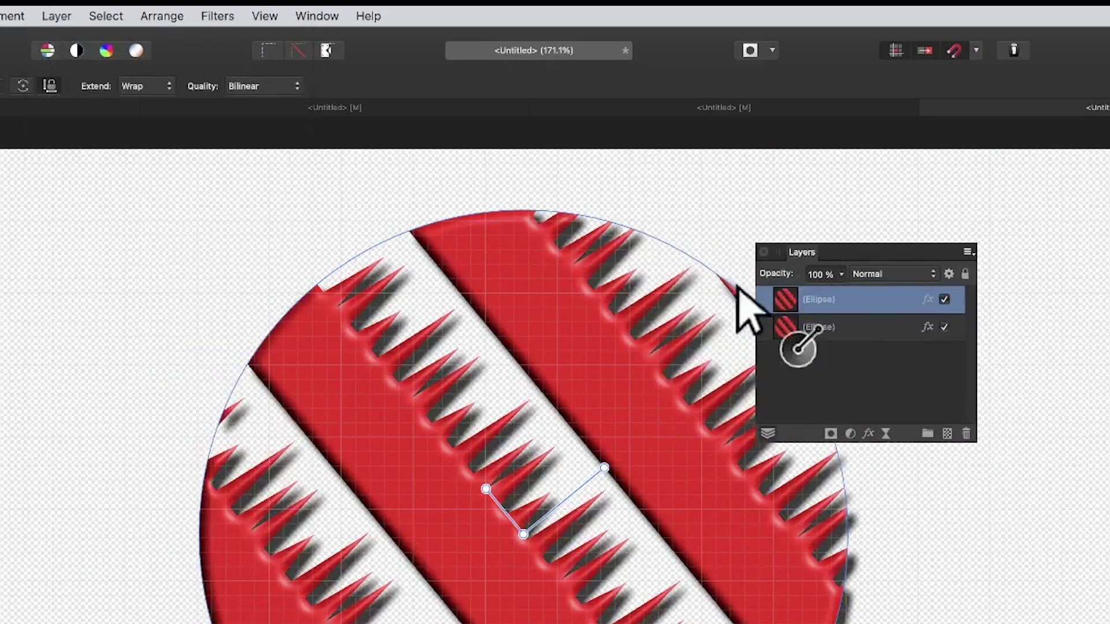
pyautogui.click(65, 15)
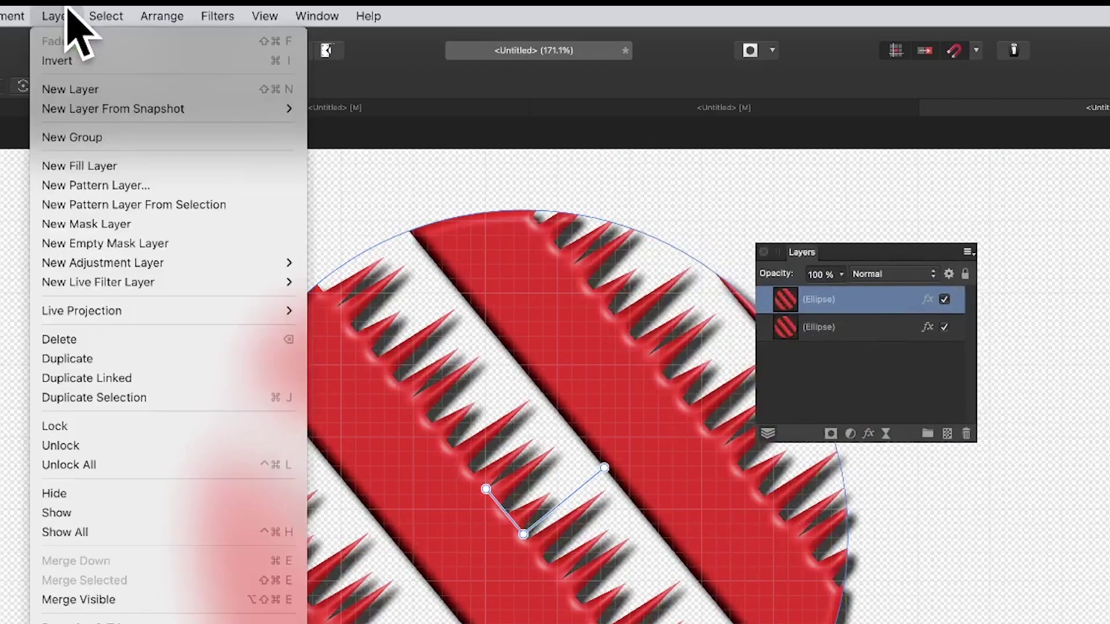
pyautogui.click(110, 359)
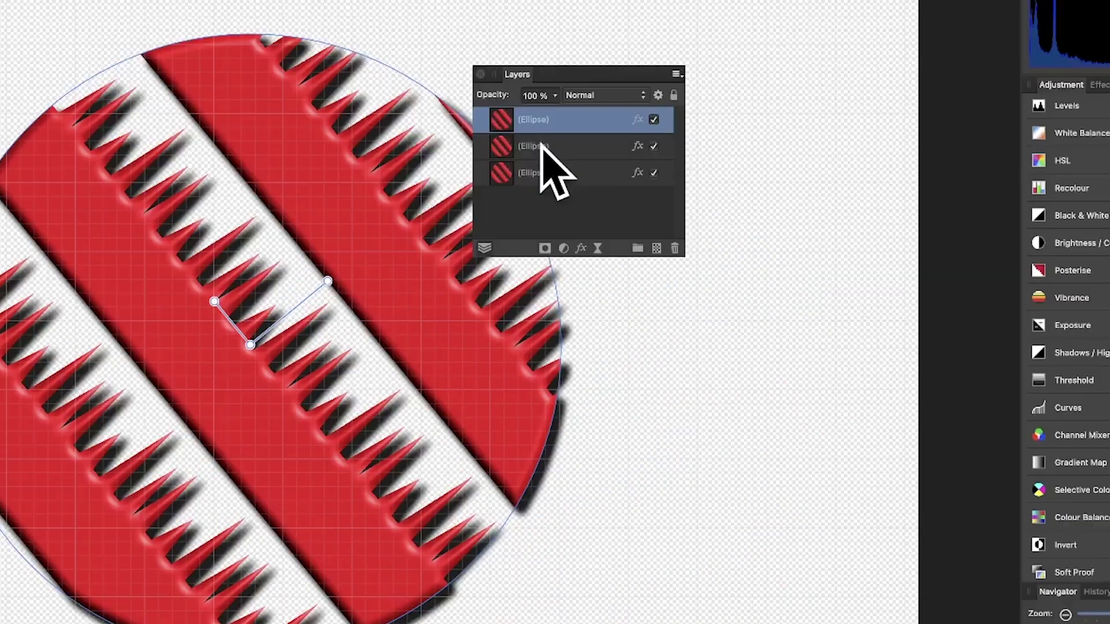
# Select the middle Ellipse copy and rotate and rescale its stripe pattern
pyautogui.click(867, 327)
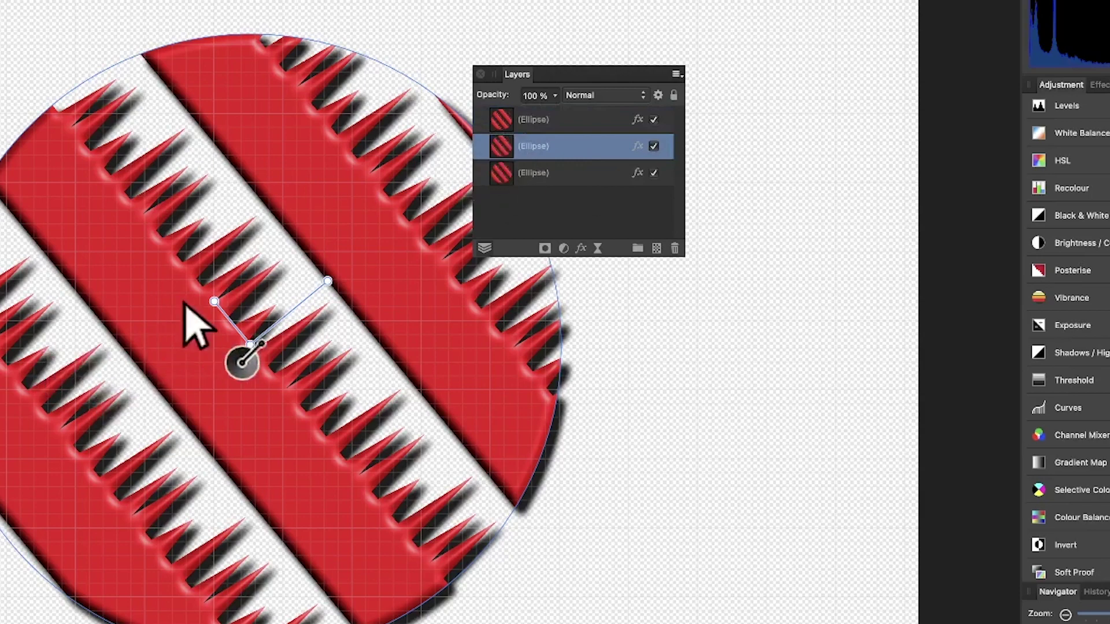
pyautogui.moveTo(213, 300); pyautogui.dragTo(205, 252)
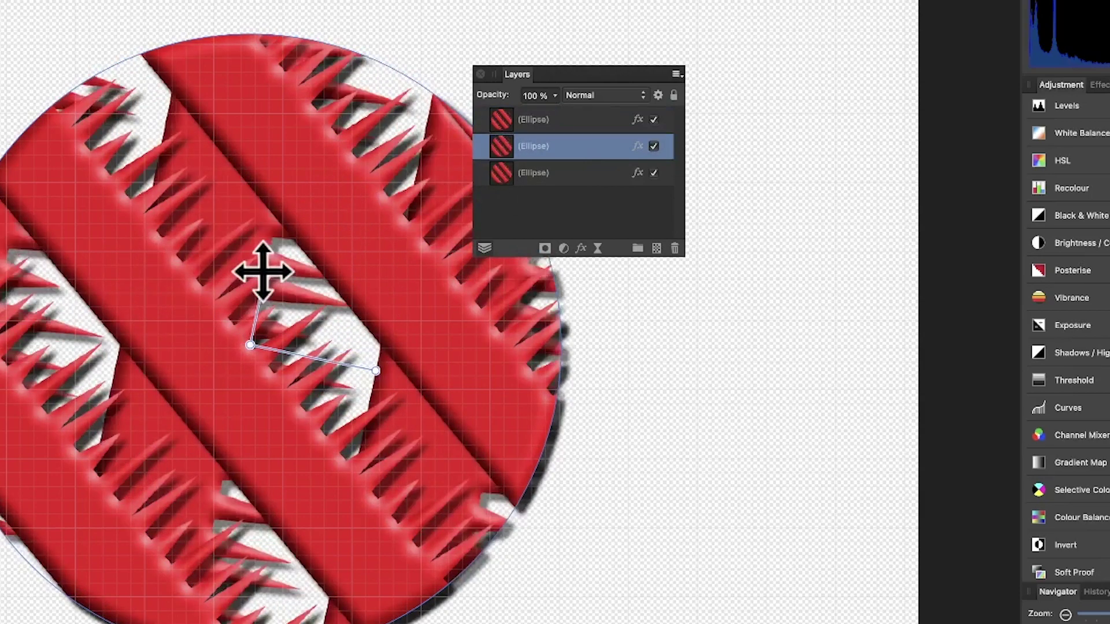
pyautogui.moveTo(263, 272)
pyautogui.mouseDown()
pyautogui.moveTo(255, 240)
pyautogui.moveTo(270, 264)
pyautogui.mouseUp()
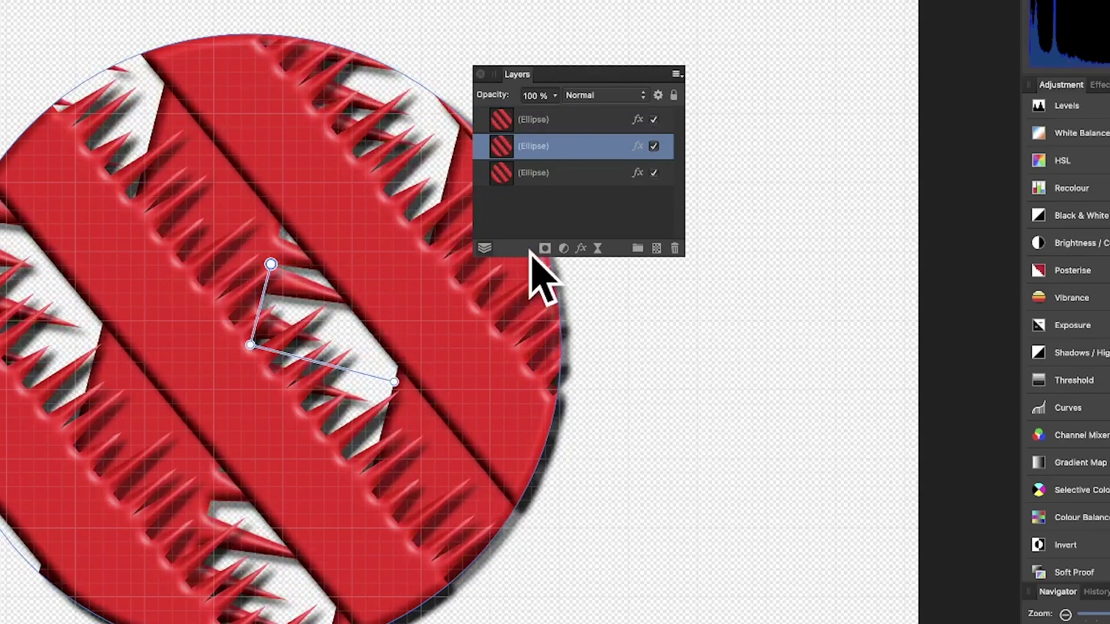
# Change the middle copy's colour overlay from red to cyan
pyautogui.click(580, 248)
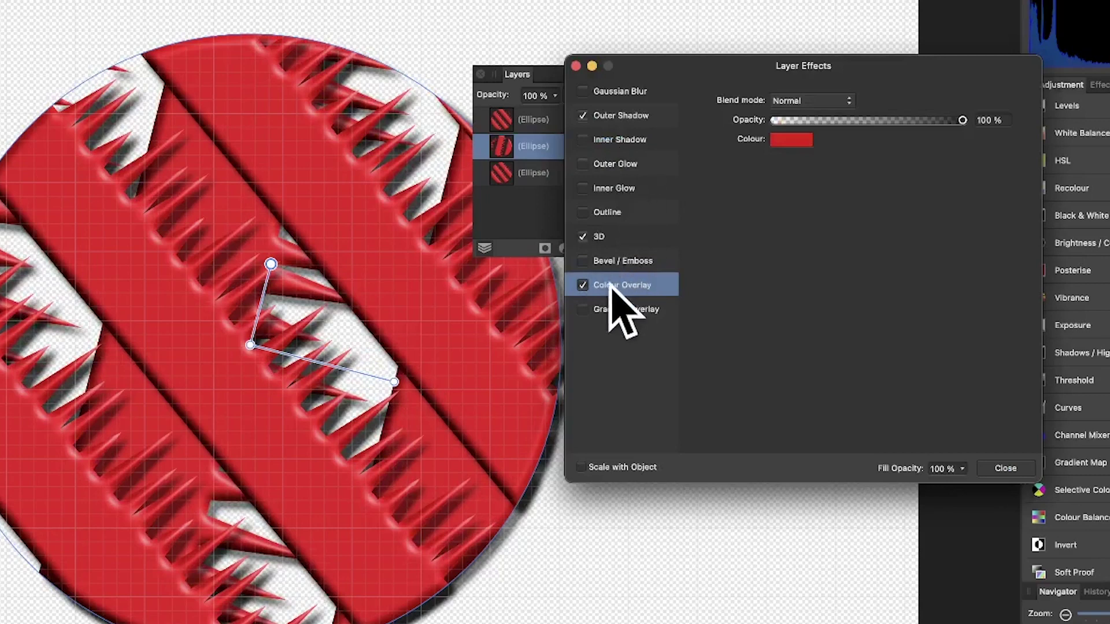
pyautogui.click(797, 142)
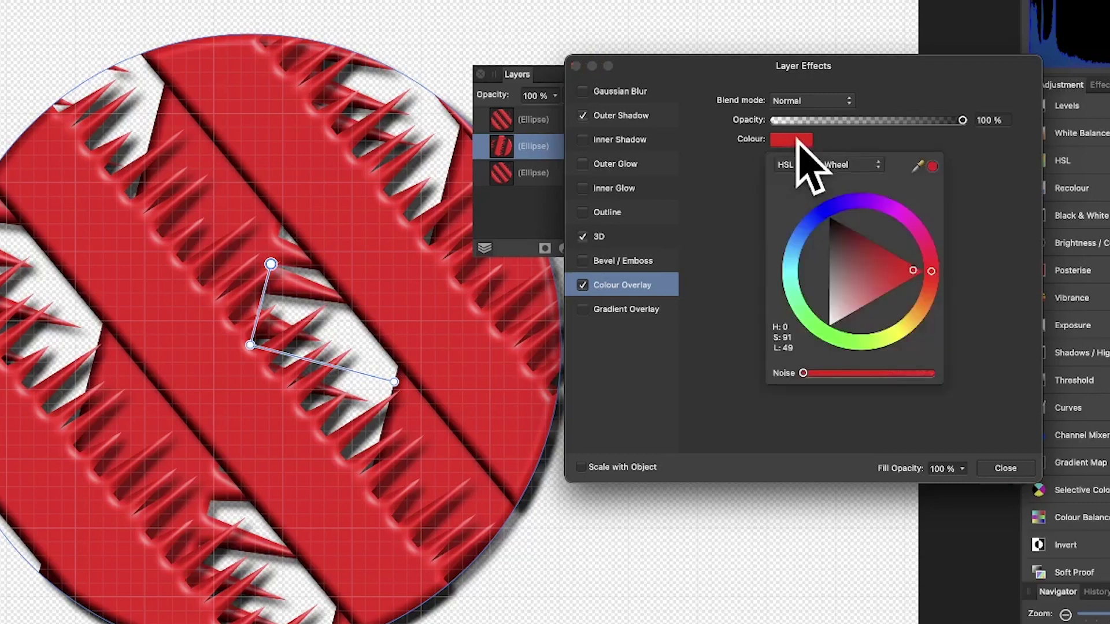
pyautogui.click(796, 258)
pyautogui.moveTo(794, 259); pyautogui.dragTo(795, 267)
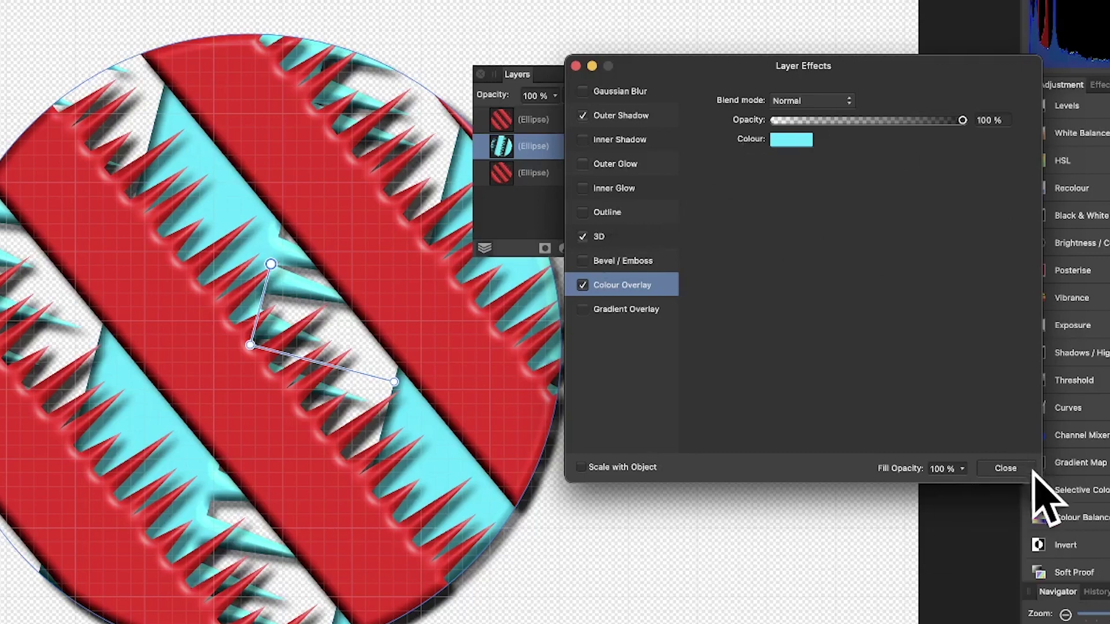
# Rotate, shift left and enlarge the top Ellipse copy's stripes into wide diagonal bands
pyautogui.click(1012, 469)
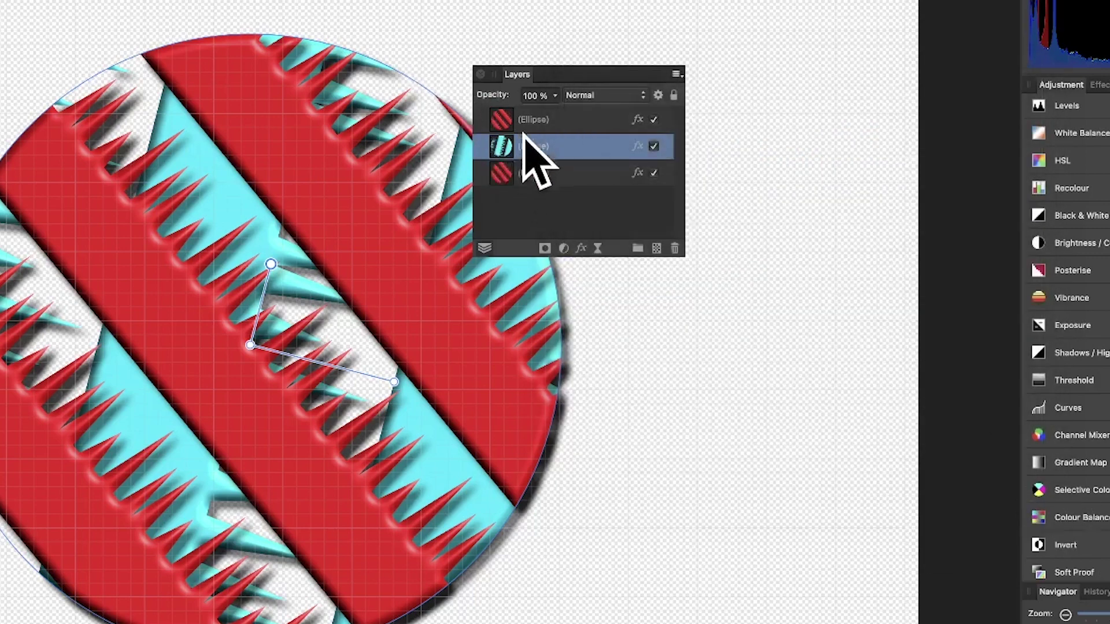
pyautogui.click(537, 119)
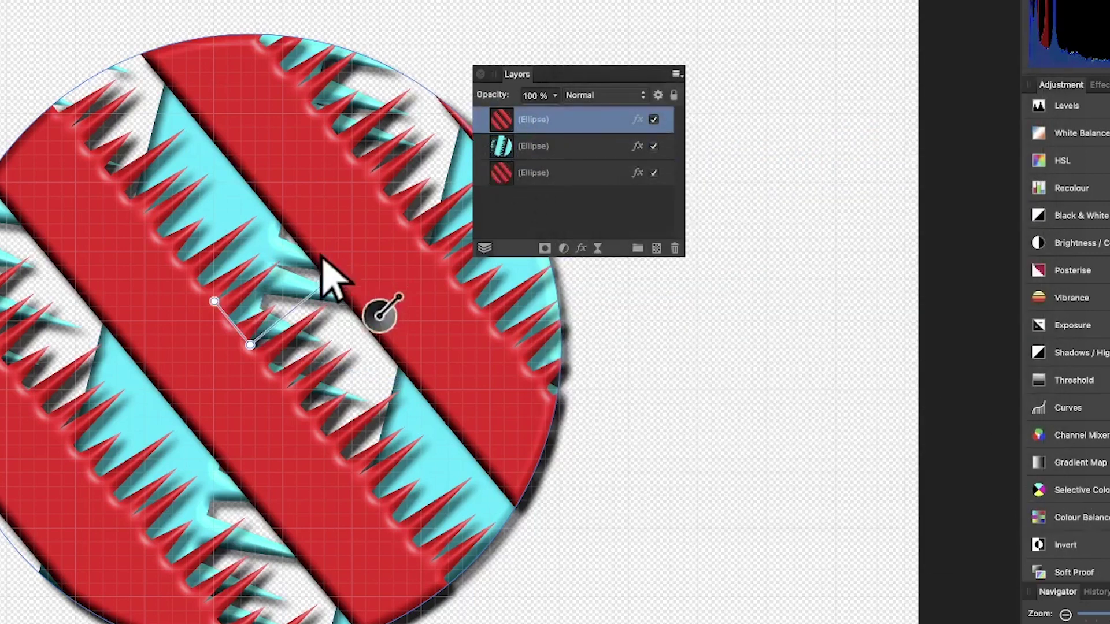
pyautogui.moveTo(327, 282); pyautogui.dragTo(314, 389)
pyautogui.moveTo(255, 346); pyautogui.dragTo(120, 349)
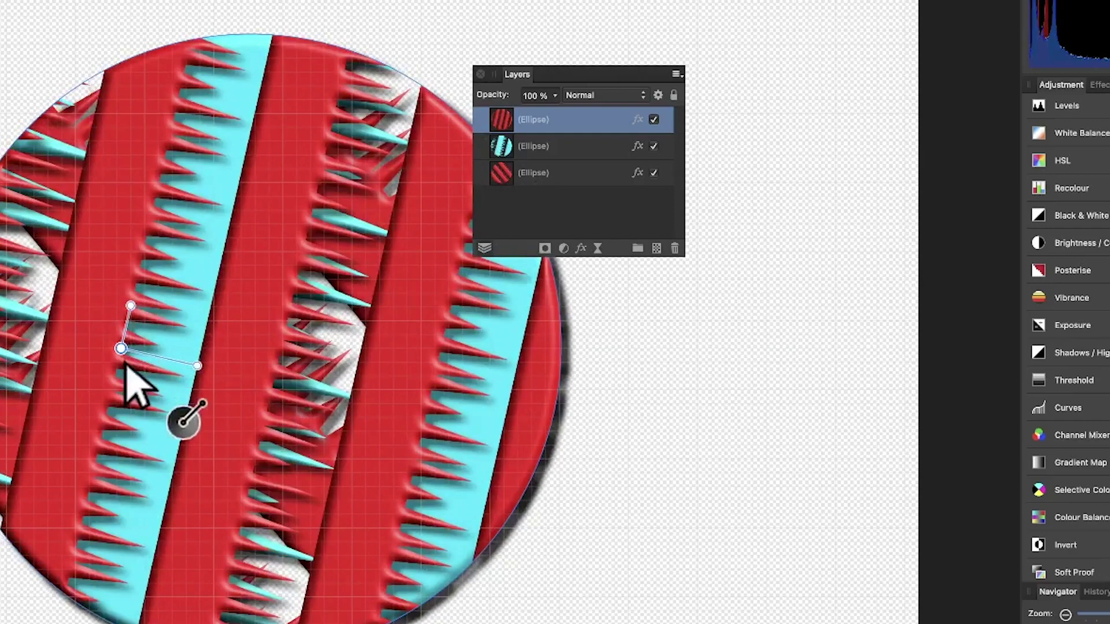
pyautogui.moveTo(195, 370); pyautogui.dragTo(193, 478)
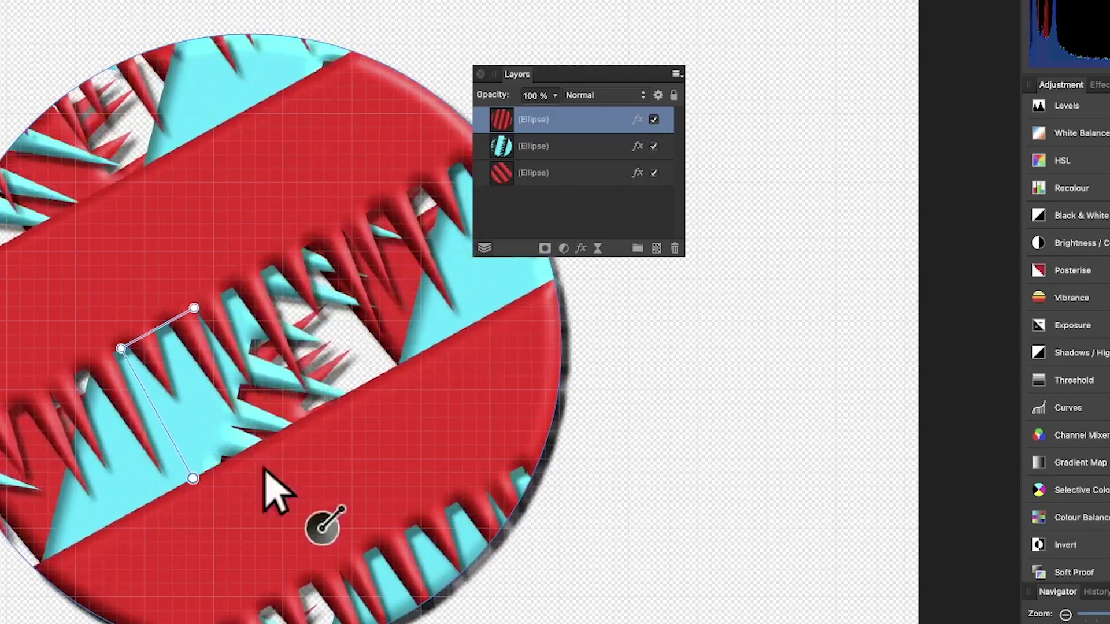
# Change the top copy's colour overlay to a bright, fully saturated green
pyautogui.click(581, 247)
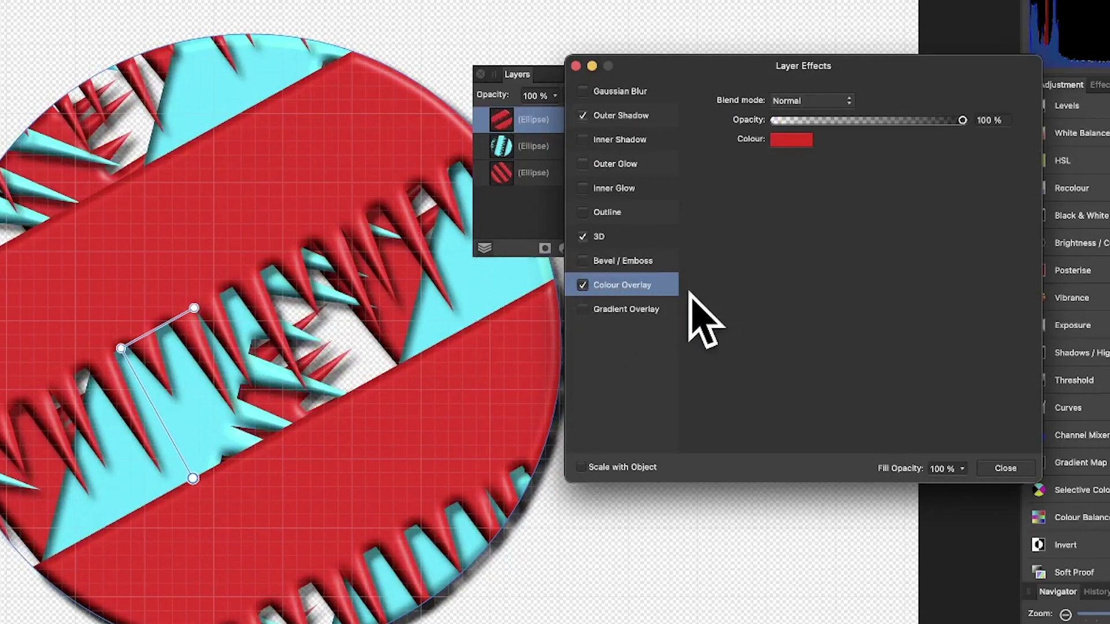
pyautogui.click(799, 140)
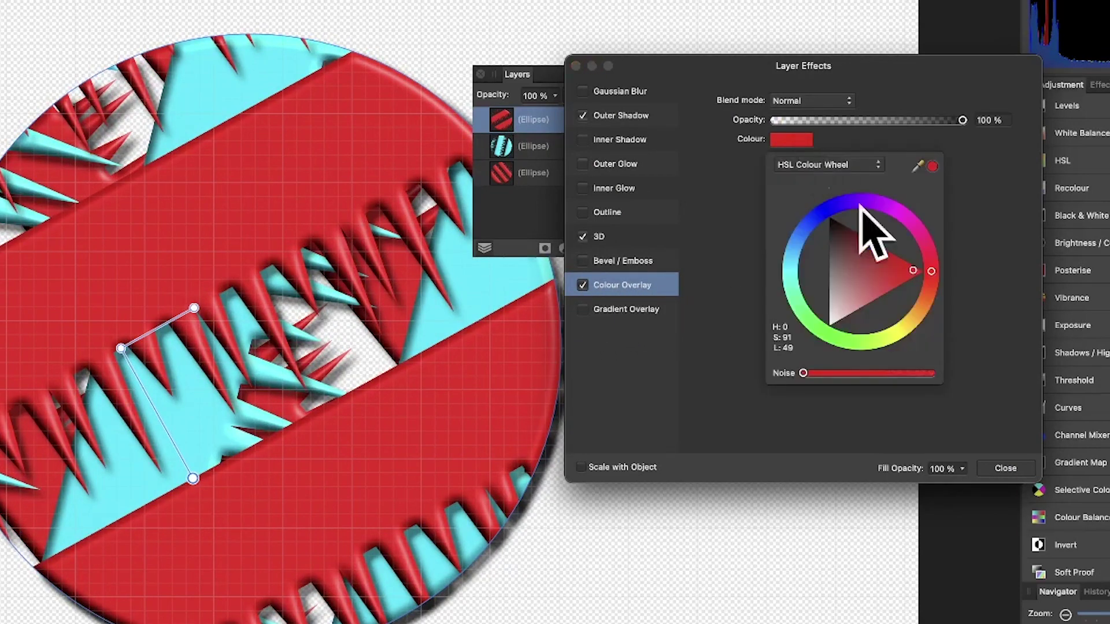
pyautogui.click(809, 320)
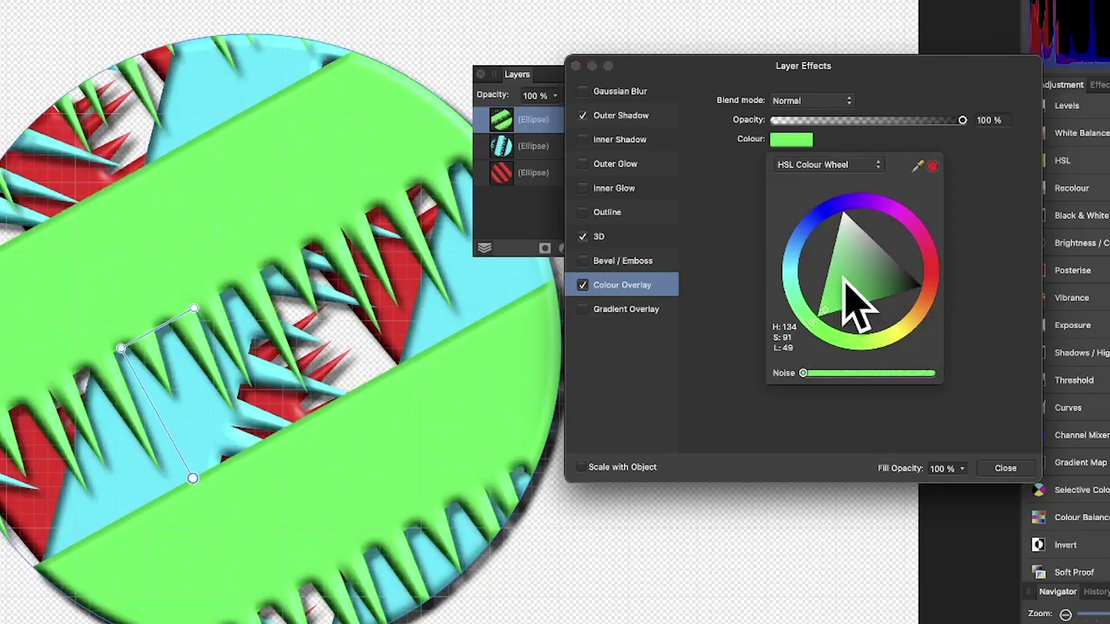
pyautogui.click(818, 314)
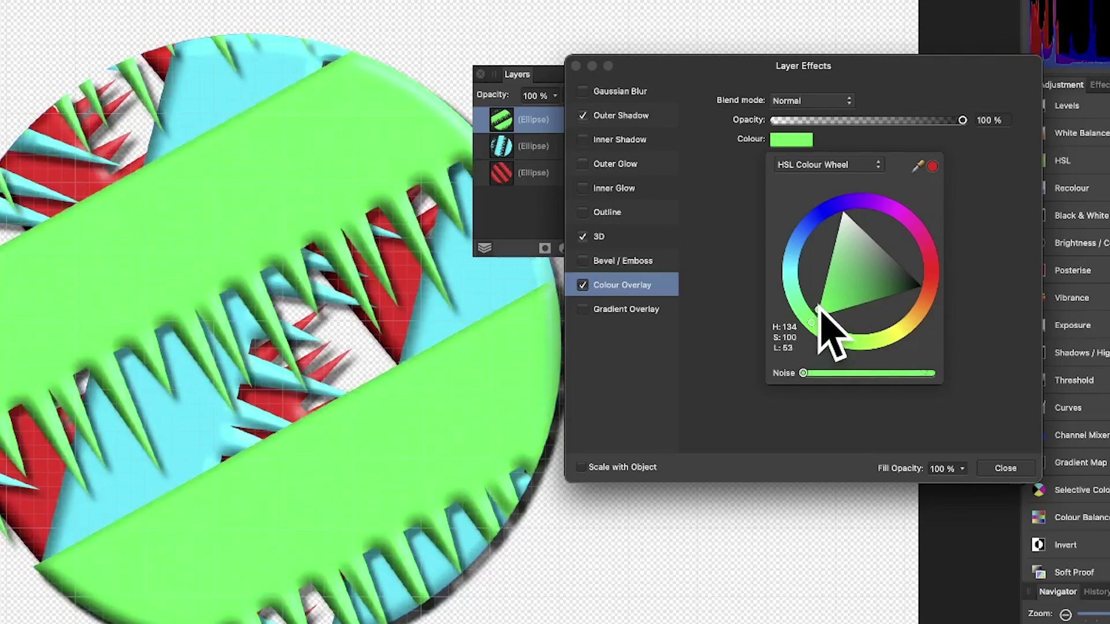
pyautogui.moveTo(819, 307); pyautogui.dragTo(823, 299)
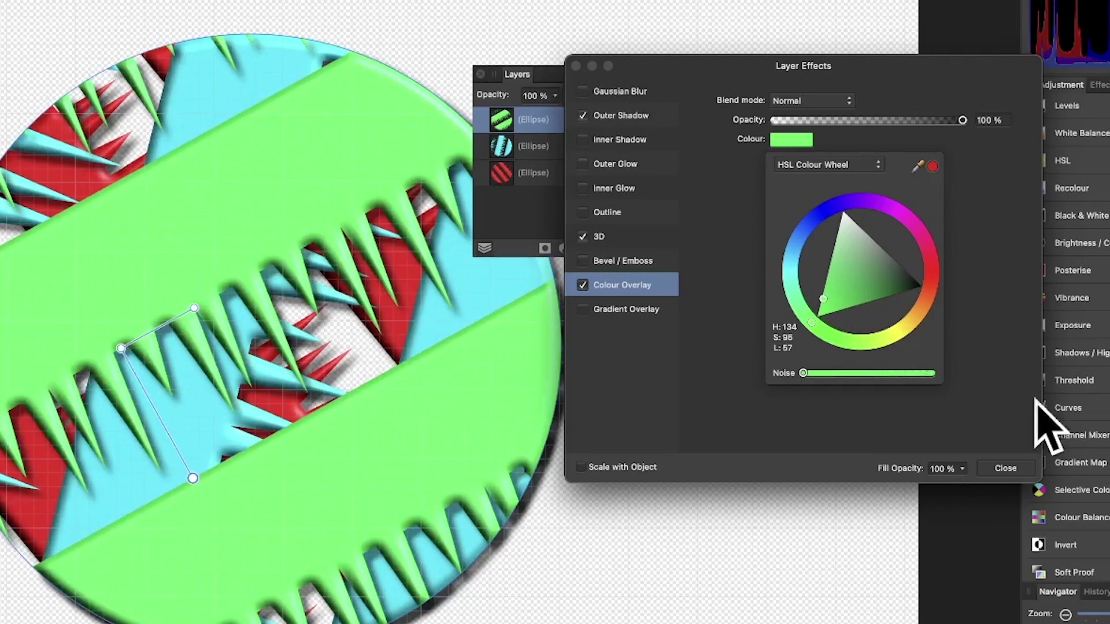
pyautogui.click(1004, 468)
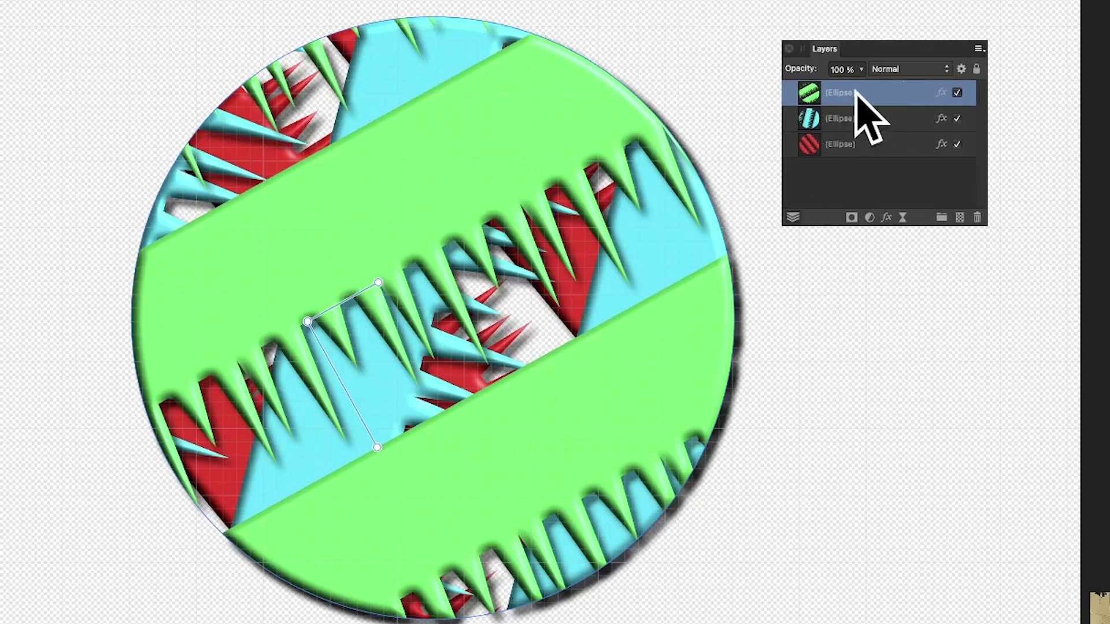
# Set the top copy's Colour Overlay blend mode to Linear Burn, darkening its bands
pyautogui.click(886, 217)
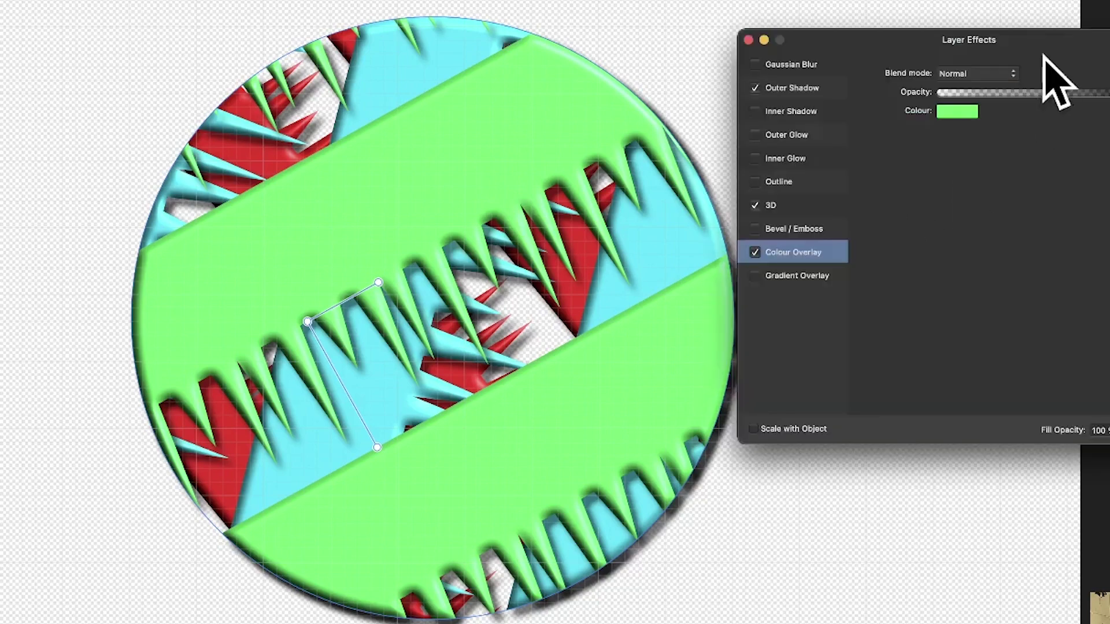
pyautogui.click(962, 75)
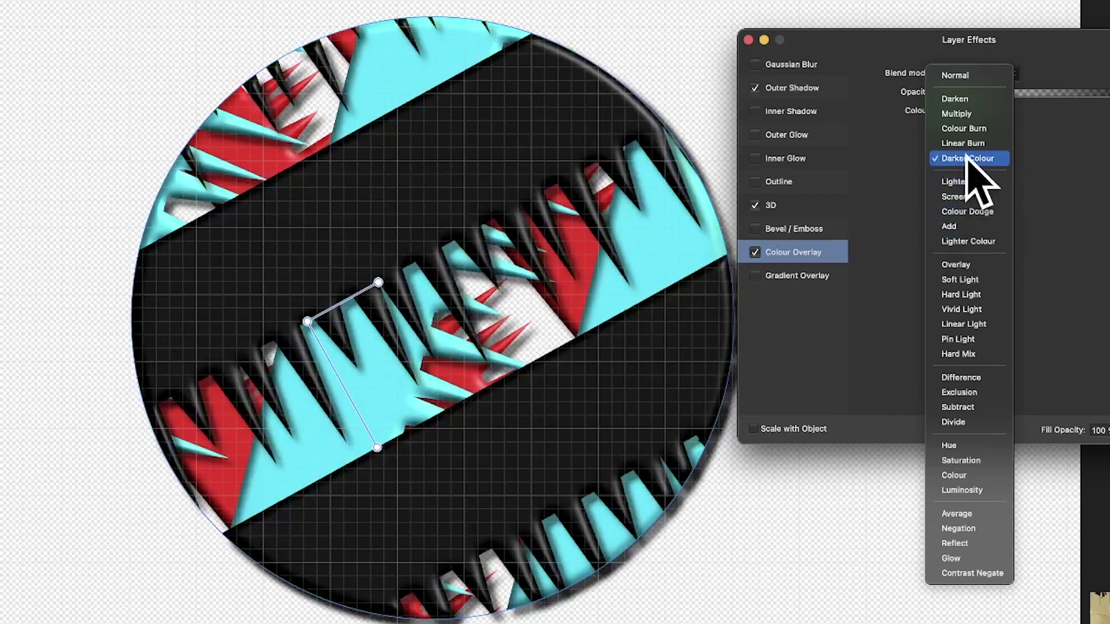
pyautogui.click(962, 143)
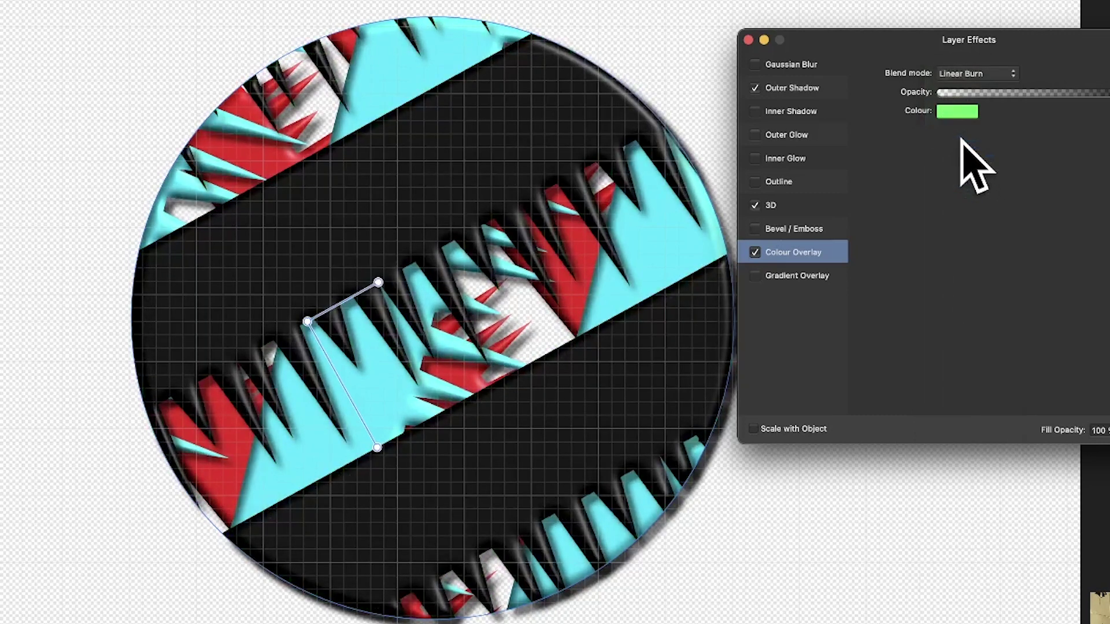
pyautogui.press('Return')
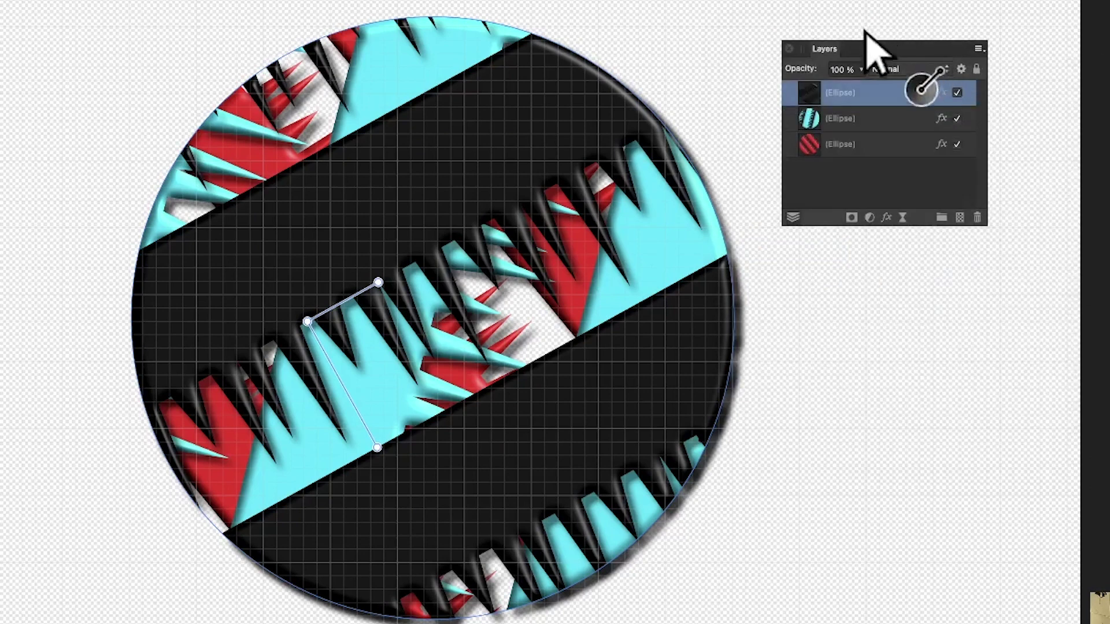
# Set the top Ellipse layer's blend mode to Difference in the Layers panel
pyautogui.click(900, 68)
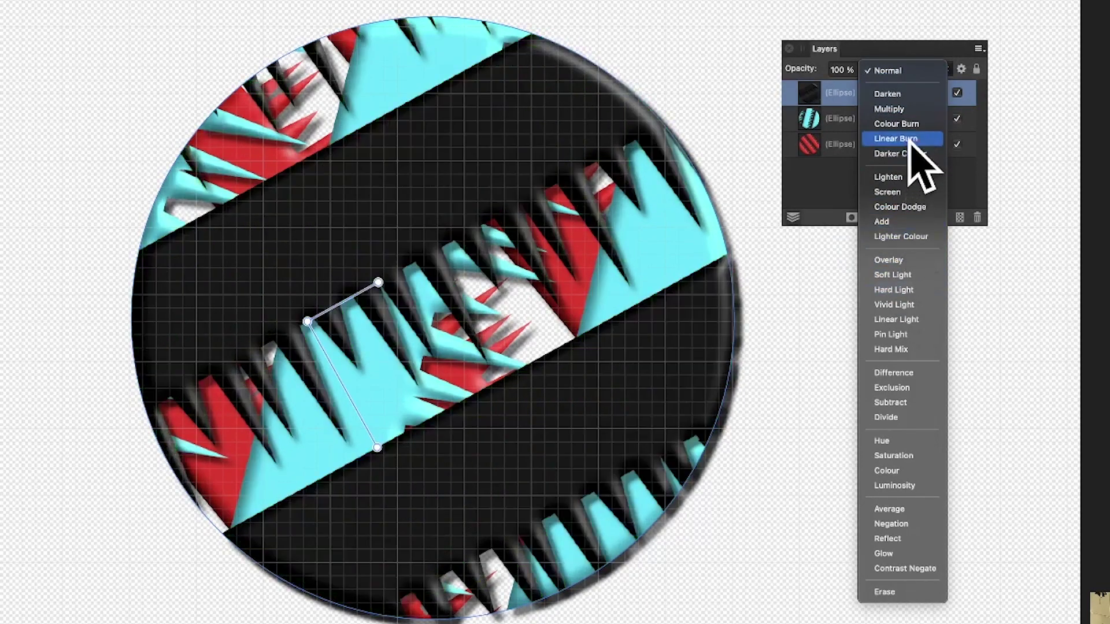
pyautogui.click(893, 372)
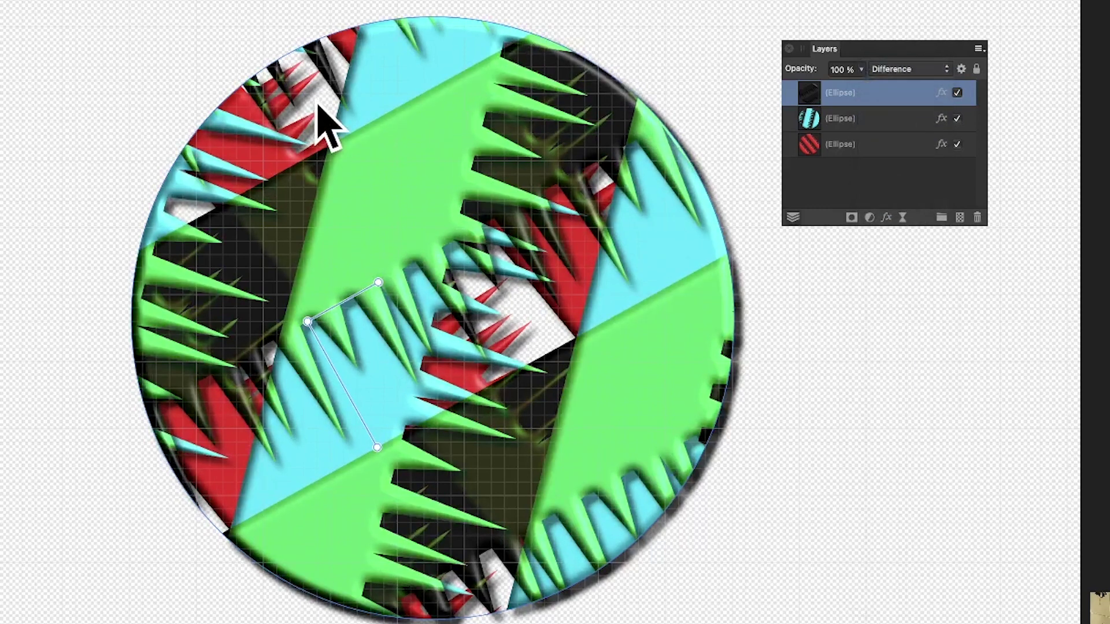
# Select the middle Ellipse copy and set its layer blend mode to Linear Light
pyautogui.click(842, 118)
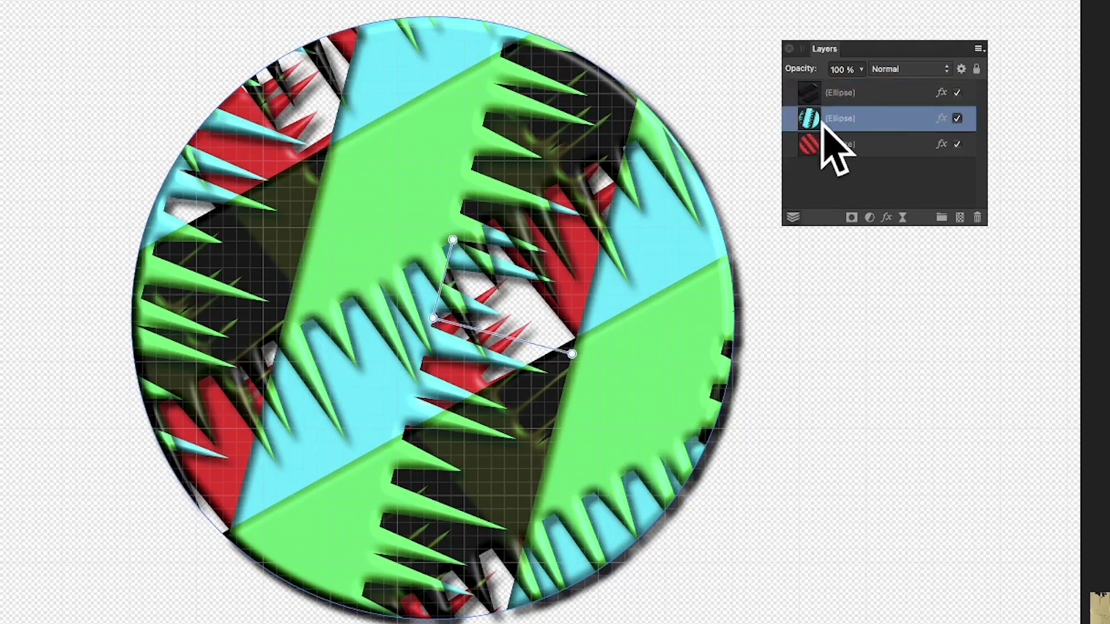
pyautogui.click(904, 70)
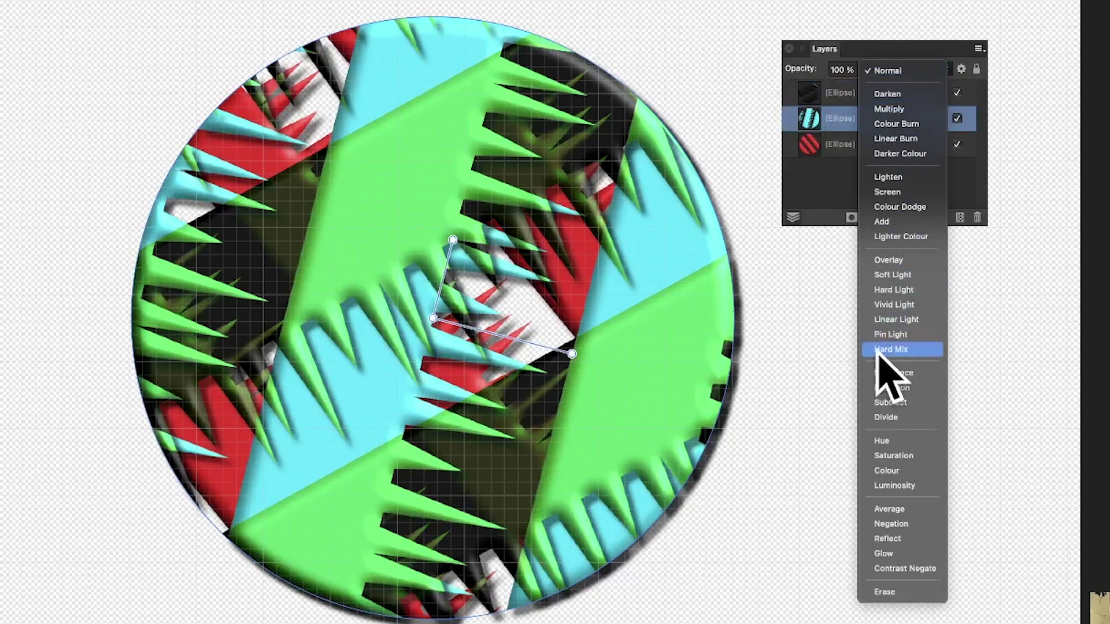
pyautogui.click(882, 321)
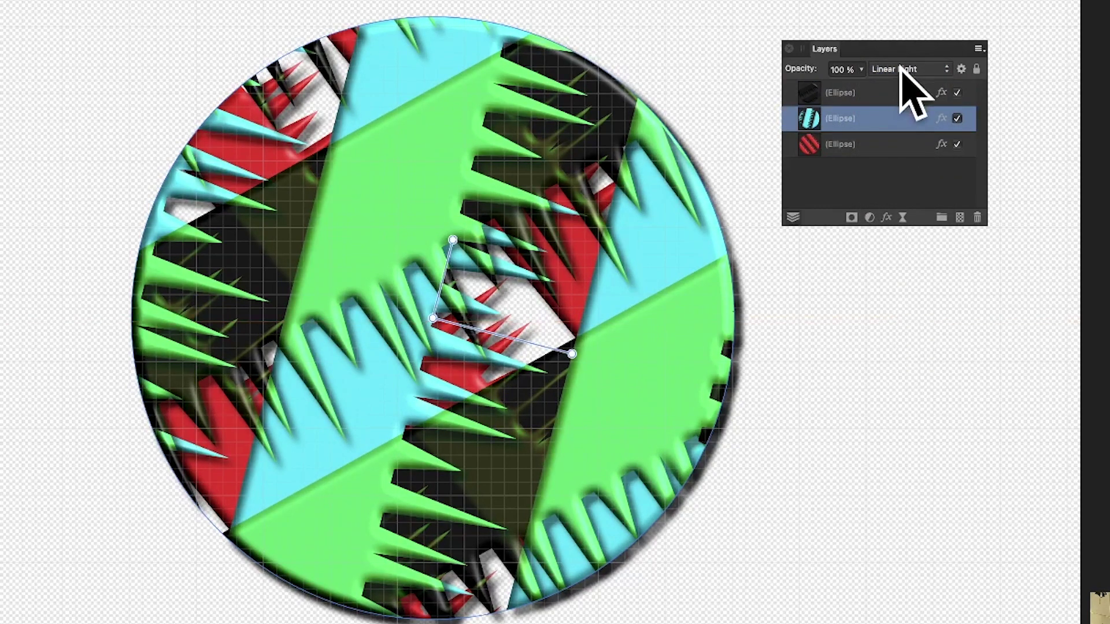
pyautogui.click(901, 68)
pyautogui.scroll(1, 890, 70)
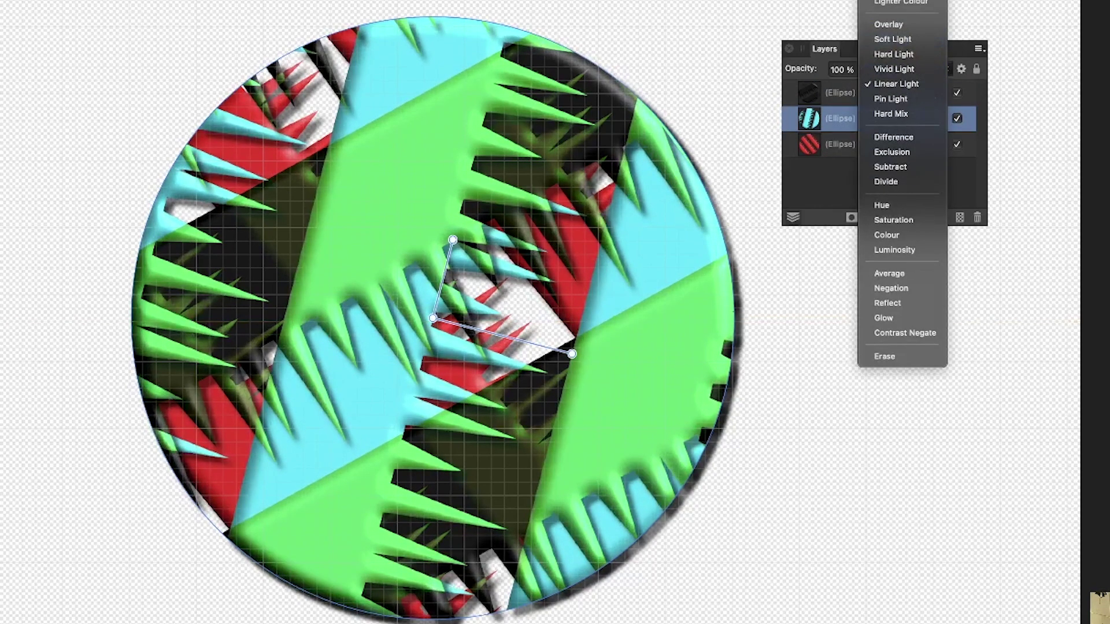
pyautogui.press('Escape')
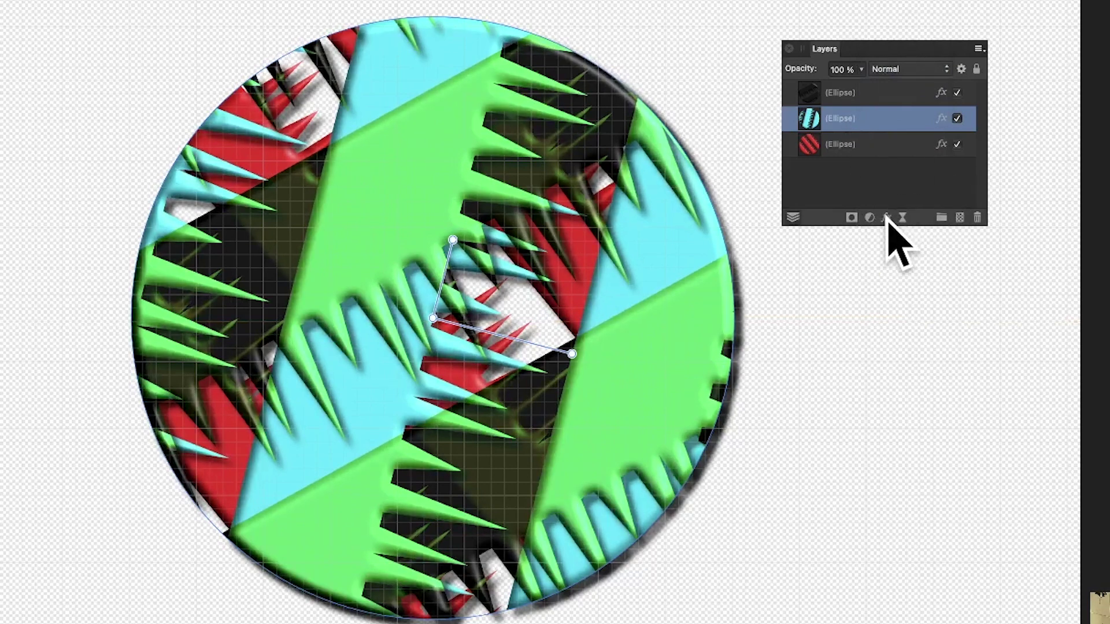
# Set the middle copy's Colour Overlay blend mode to Hard Mix, turning cyan spikes deep blue
pyautogui.click(887, 217)
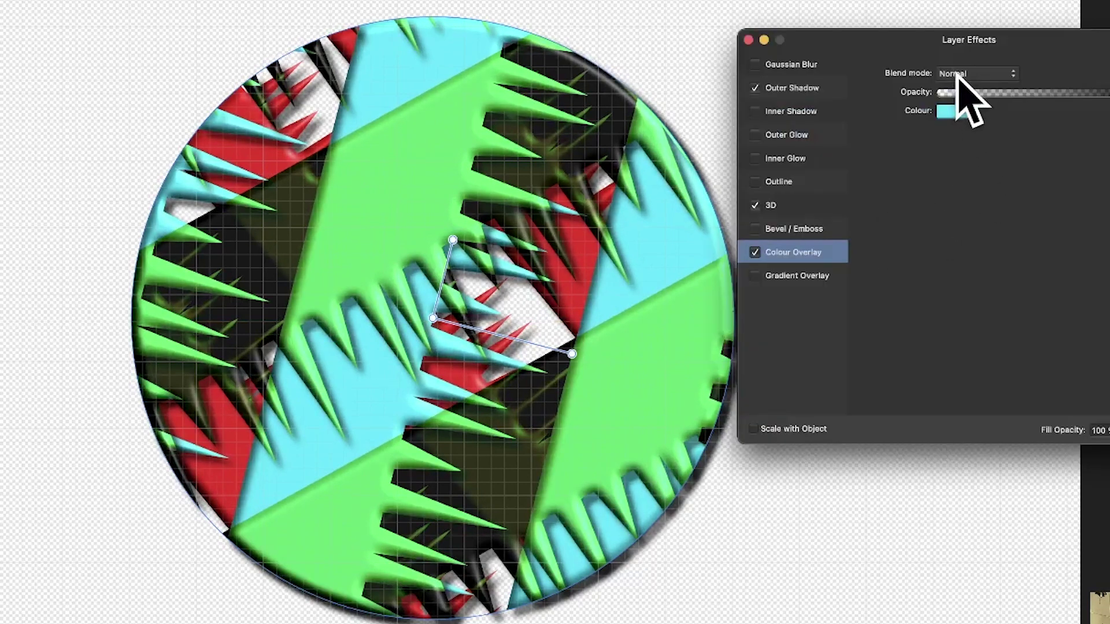
pyautogui.click(959, 74)
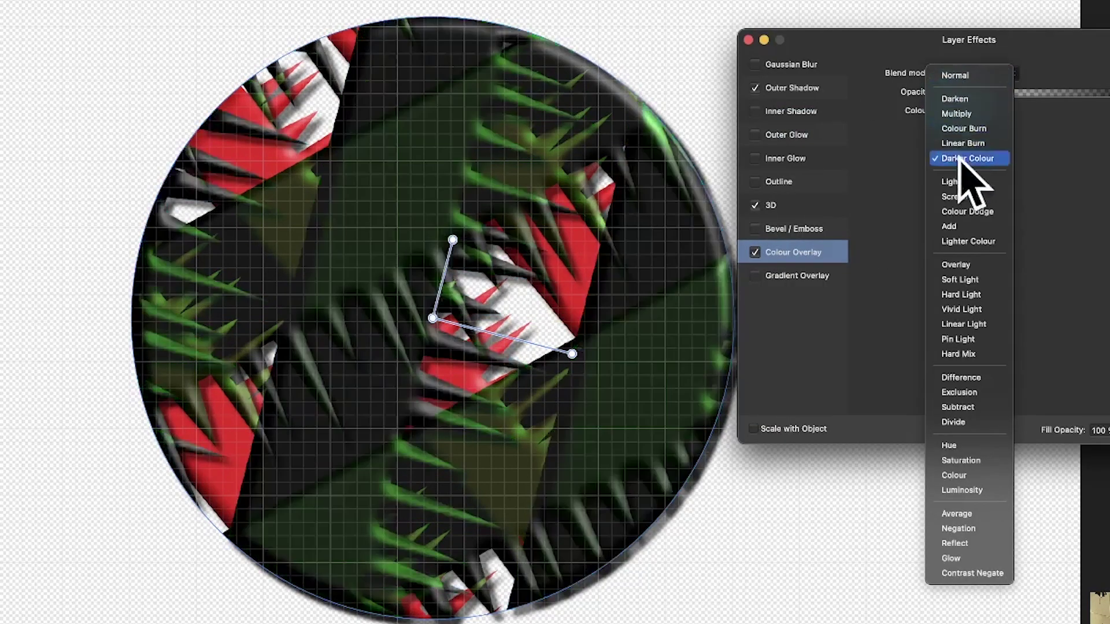
pyautogui.click(960, 355)
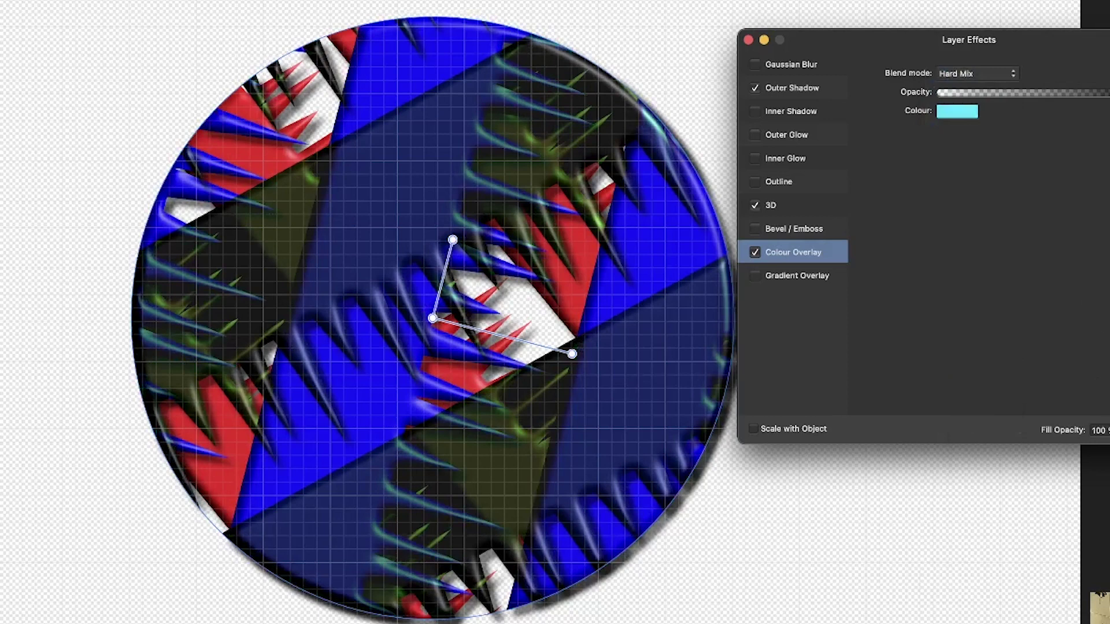
pyautogui.press('Return')
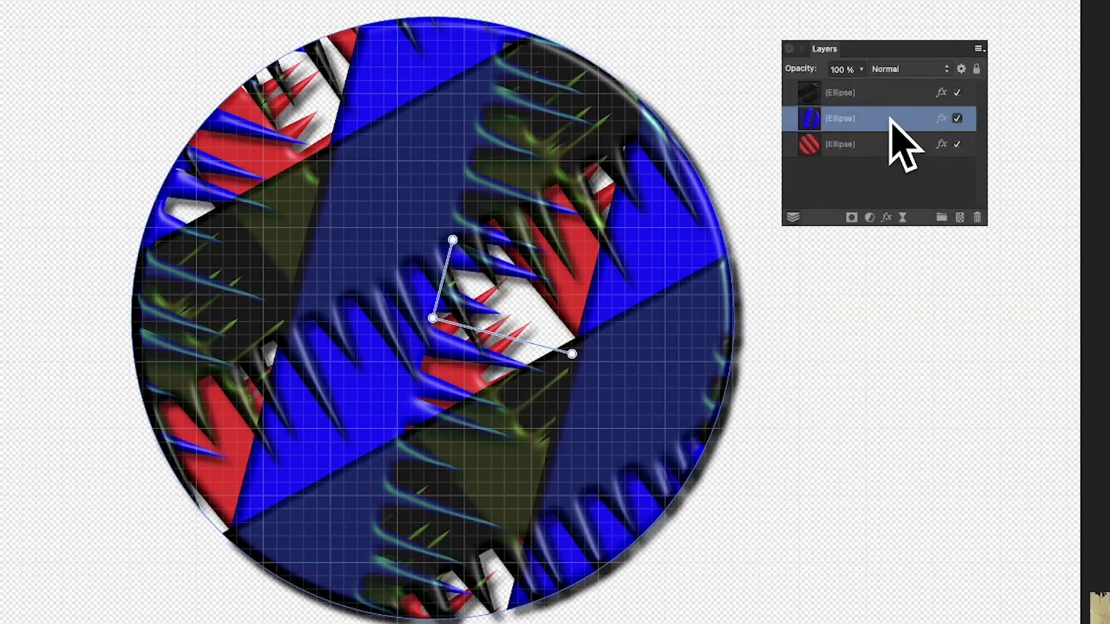
# Blend the middle Ellipse layer in Difference, adjust its pattern fill, then select all three Ellipse layers
pyautogui.click(902, 70)
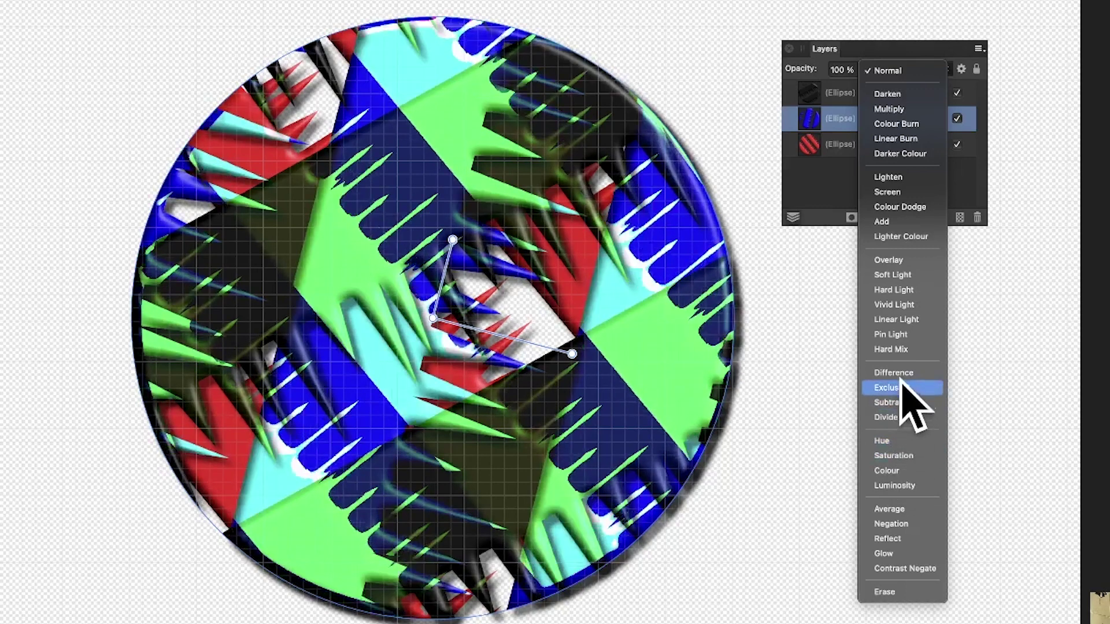
pyautogui.click(909, 393)
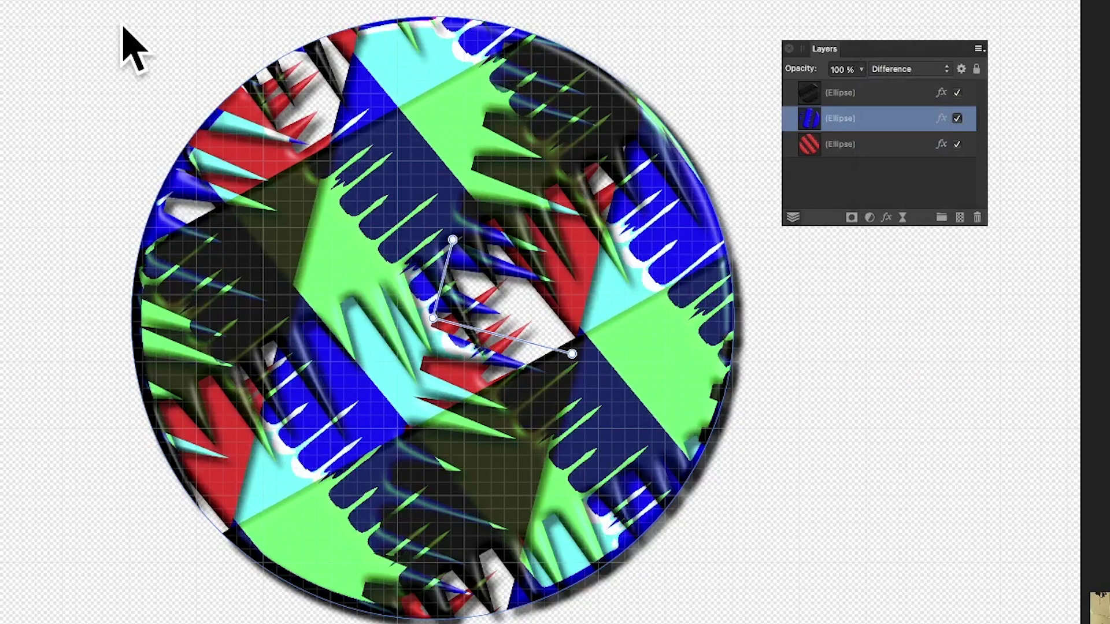
pyautogui.scroll(-2, 121, 43)
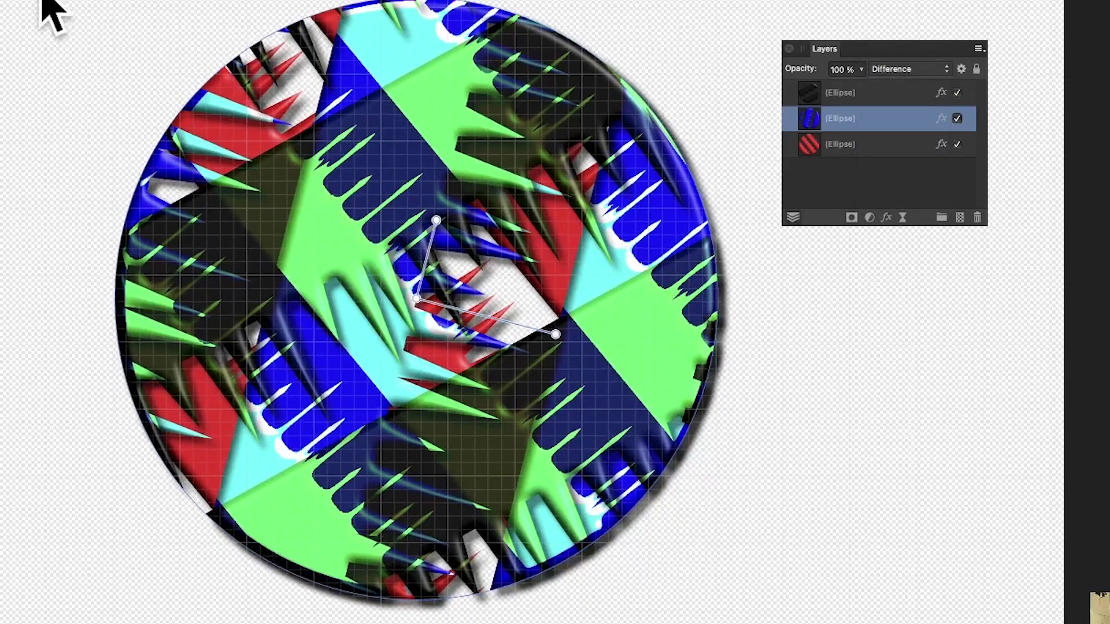
pyautogui.moveTo(52, 1); pyautogui.dragTo(290, 119)
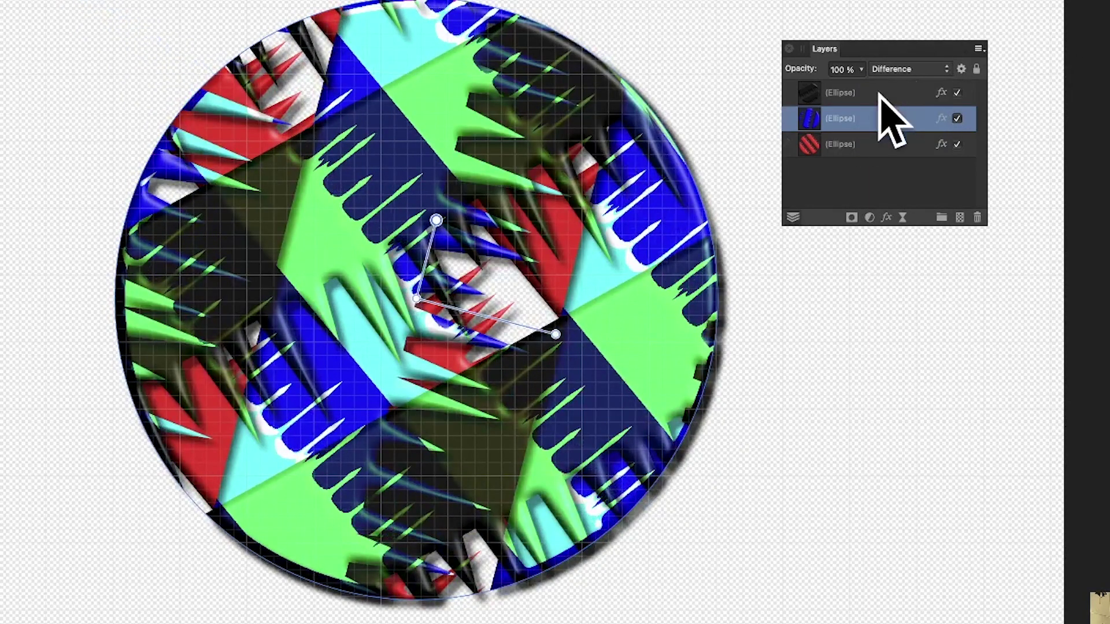
pyautogui.click(887, 104)
pyautogui.keyDown('shift'); pyautogui.click(877, 148); pyautogui.keyUp('shift')
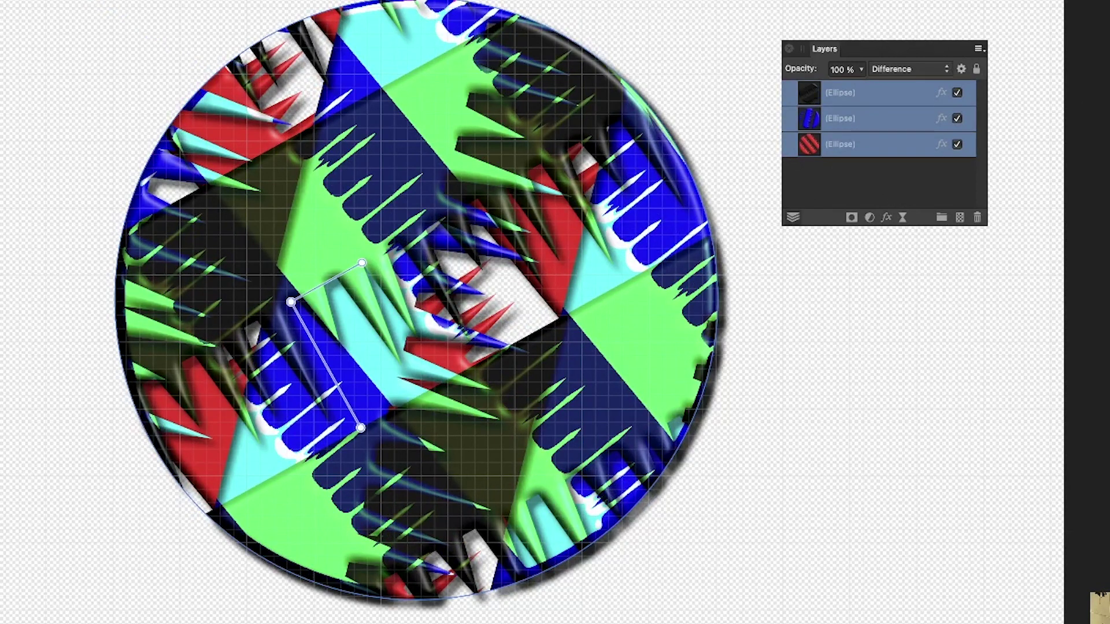
# Merge Visible into a new Pixel layer, then hide the black, blue and red Ellipse layers
pyautogui.click(62, 54)
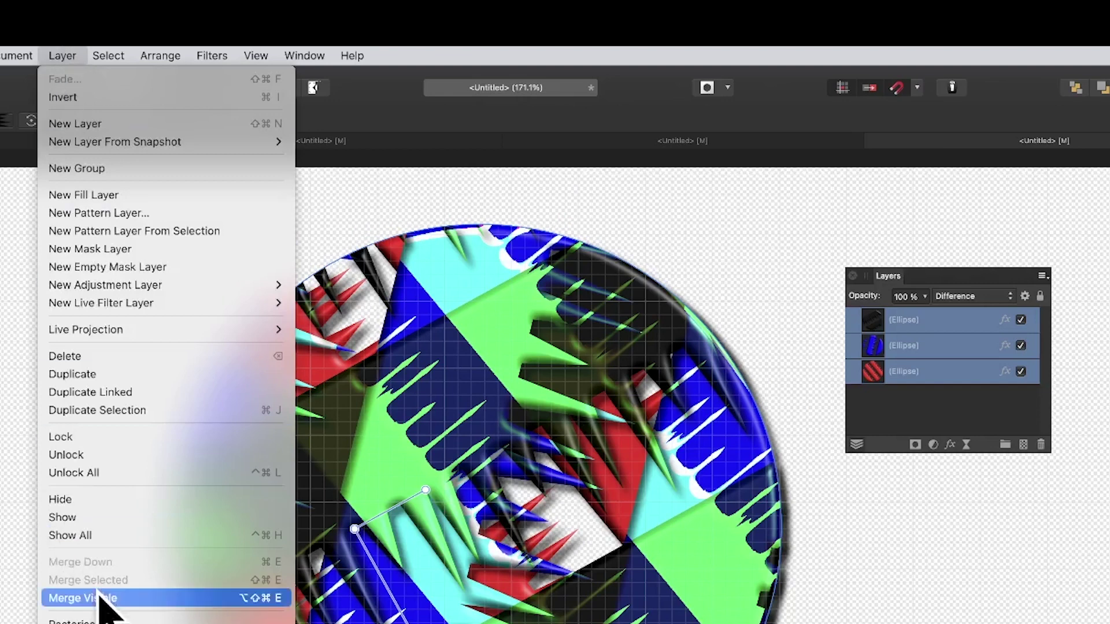
pyautogui.click(104, 599)
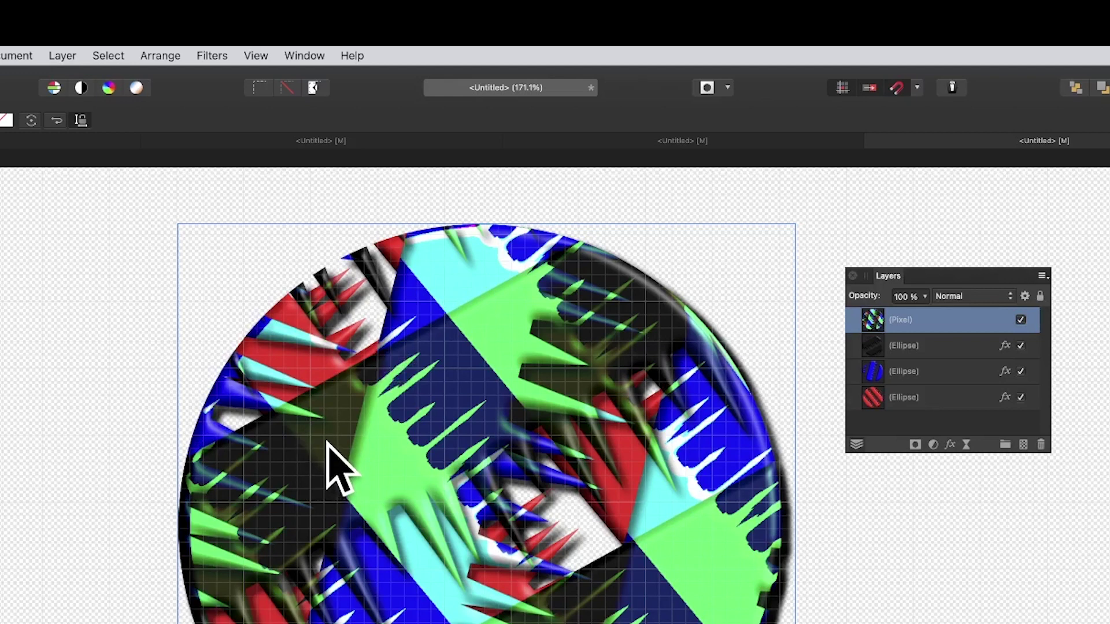
pyautogui.click(1021, 345)
pyautogui.click(1020, 371)
pyautogui.click(1021, 397)
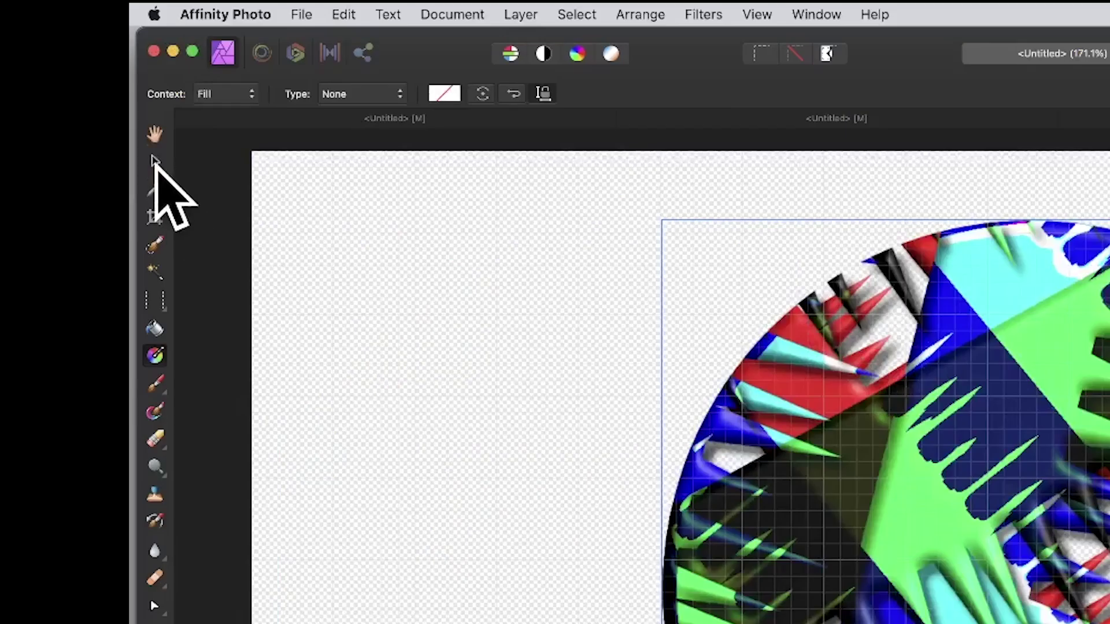
pyautogui.click(153, 162)
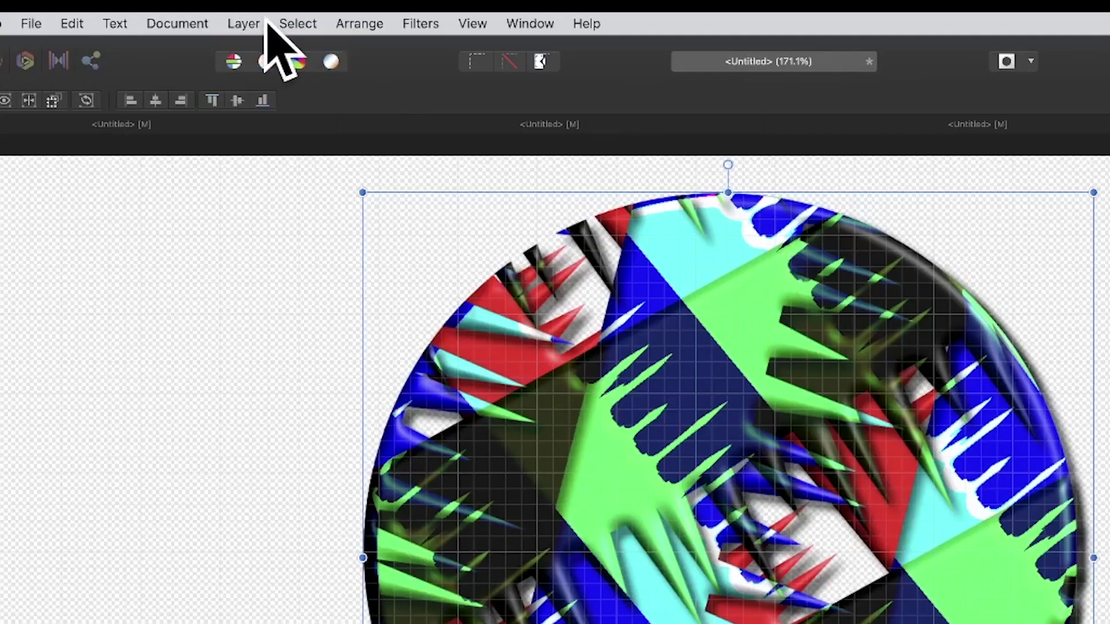
# Add an HSL adjustment layer with Hue Shift -84.7° and Saturation Shift 38%
pyautogui.click(208, 7)
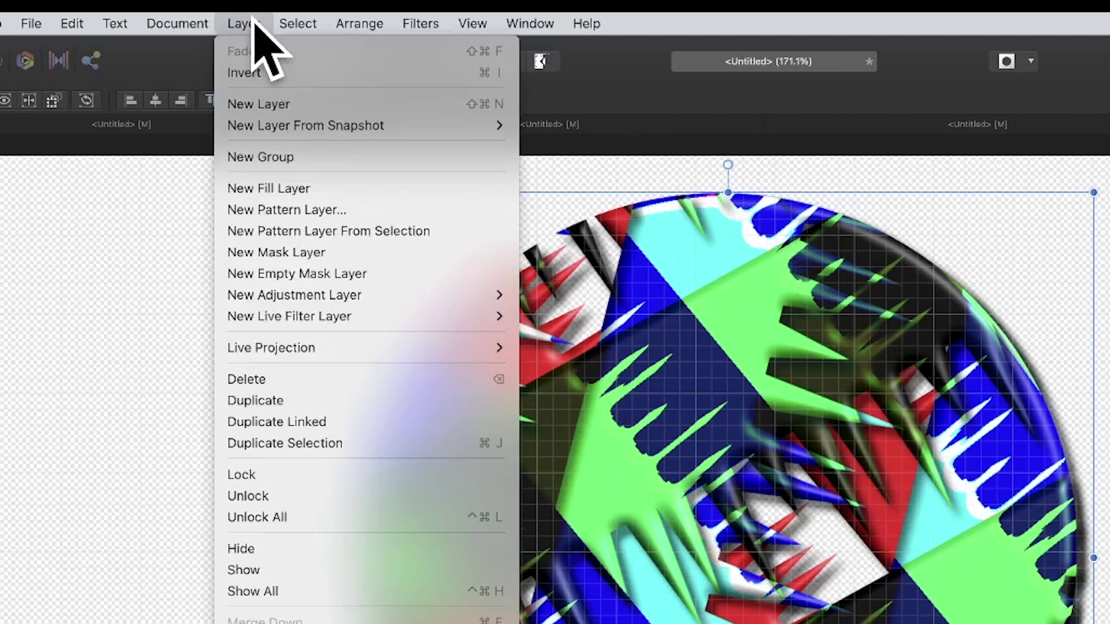
pyautogui.moveTo(318, 301)
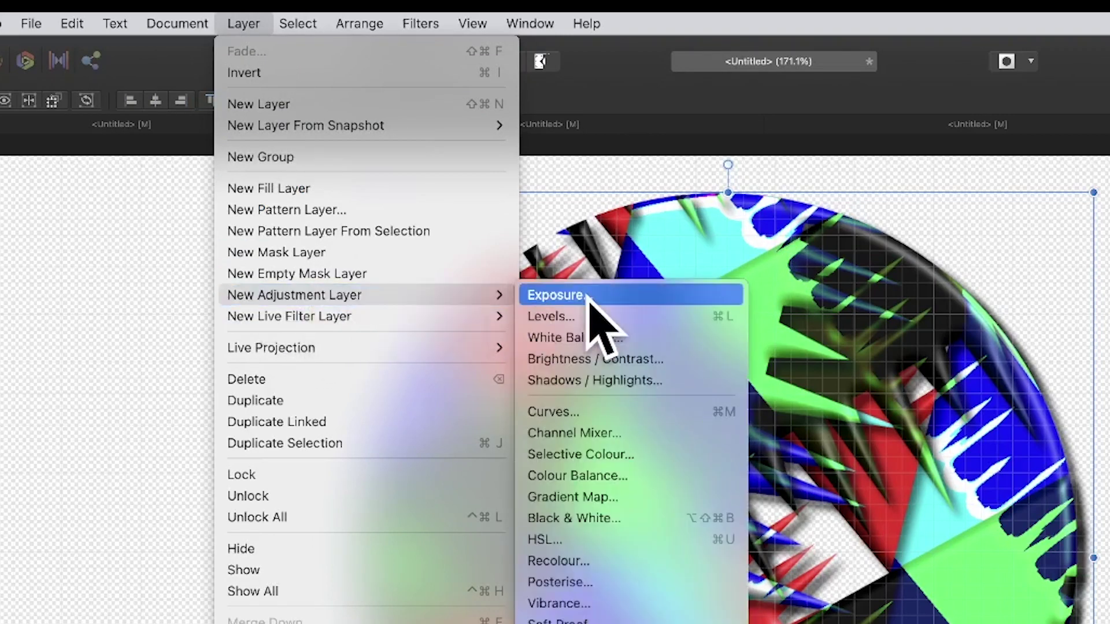
pyautogui.click(595, 538)
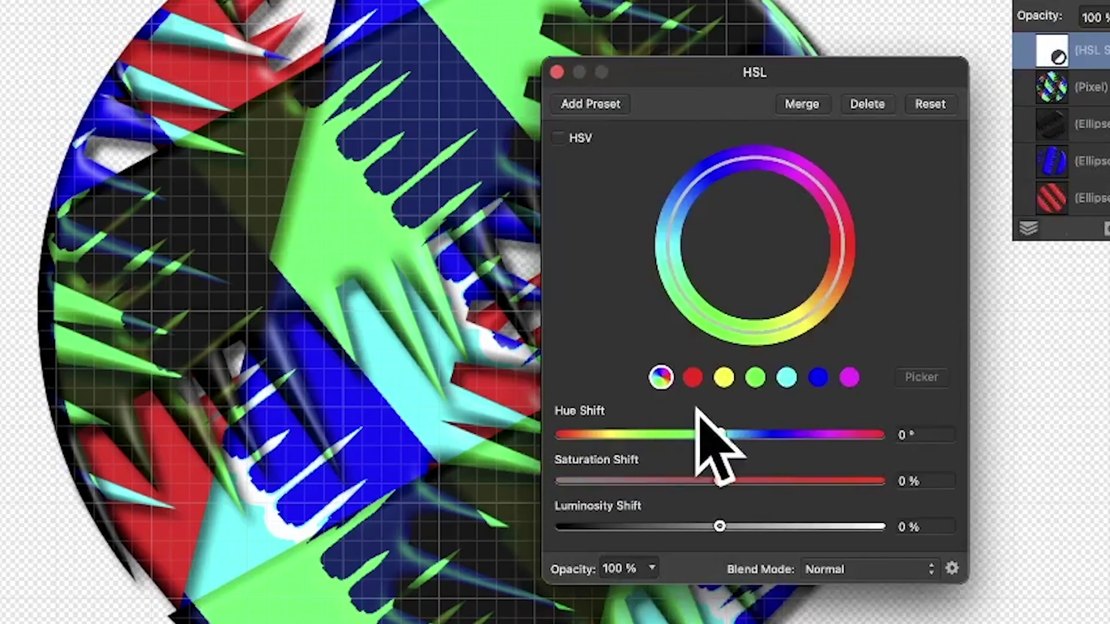
pyautogui.moveTo(718, 434); pyautogui.dragTo(642, 431)
pyautogui.moveTo(720, 481); pyautogui.dragTo(778, 481)
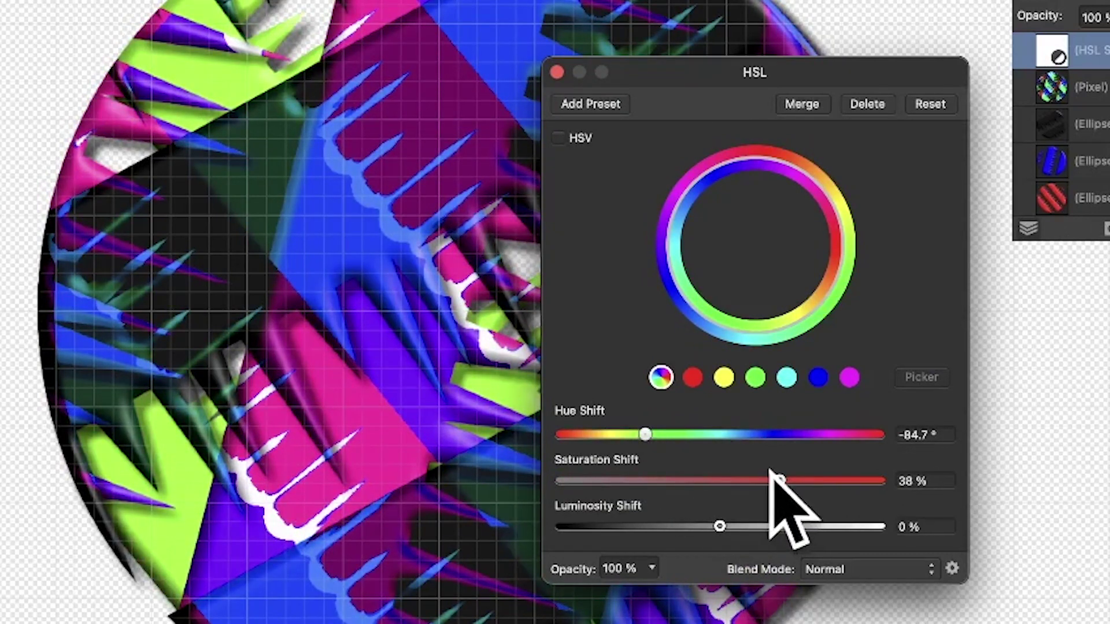
pyautogui.click(556, 72)
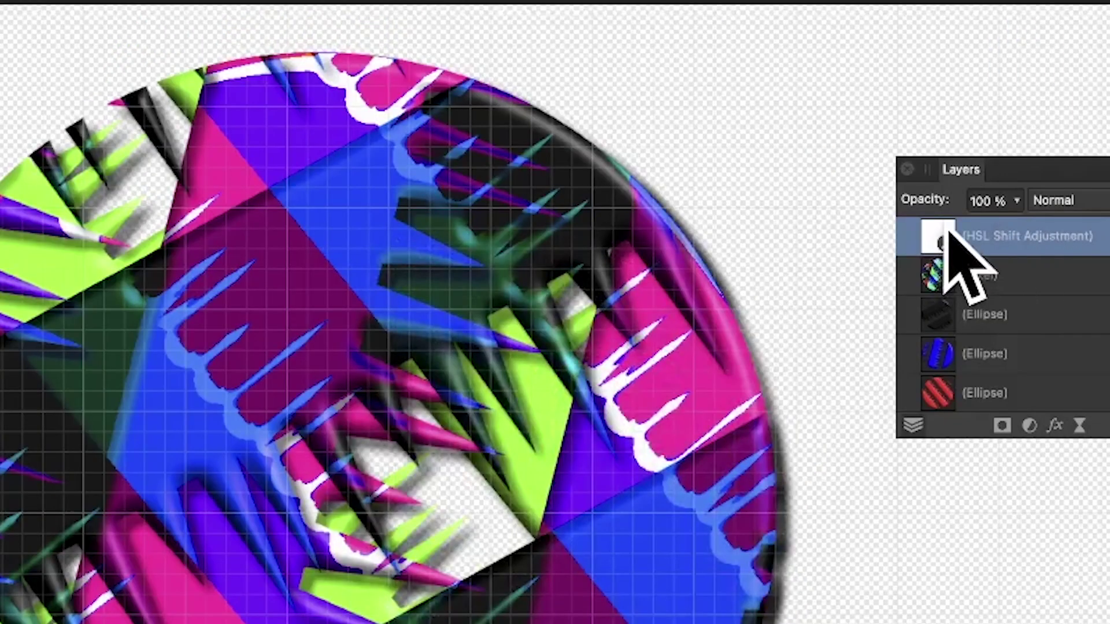
# Nest the HSL Shift adjustment inside the merged Pixel layer and select that Pixel layer
pyautogui.moveTo(948, 234); pyautogui.dragTo(954, 266)
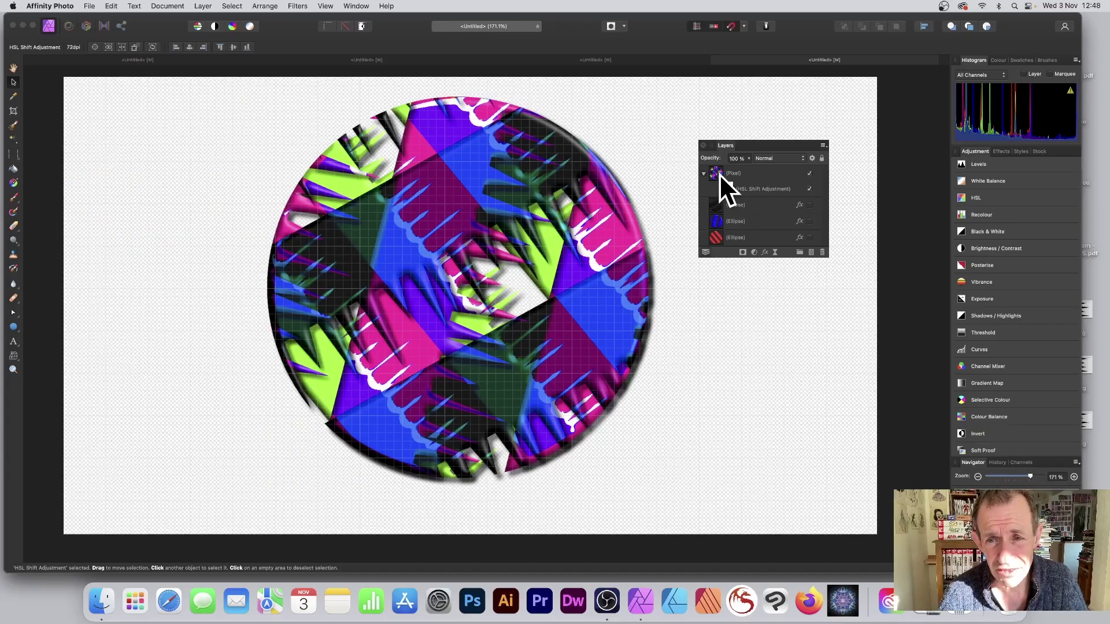
pyautogui.click(719, 173)
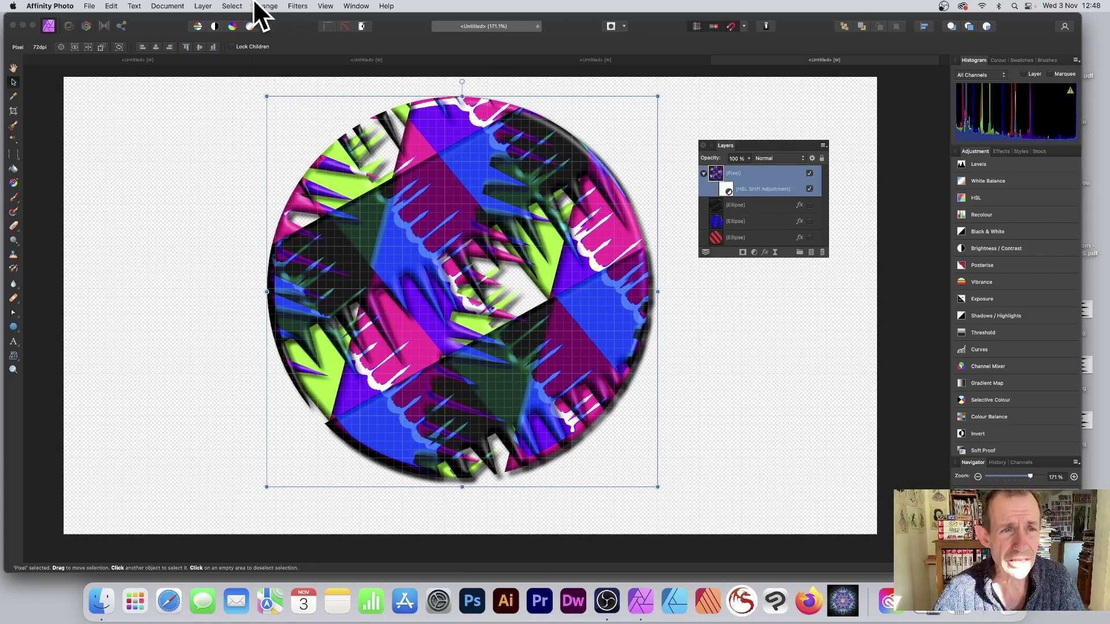
# Browse the Layer > New Live Filter Layer > Distort filters, closing the menu without adding one
pyautogui.click(202, 6)
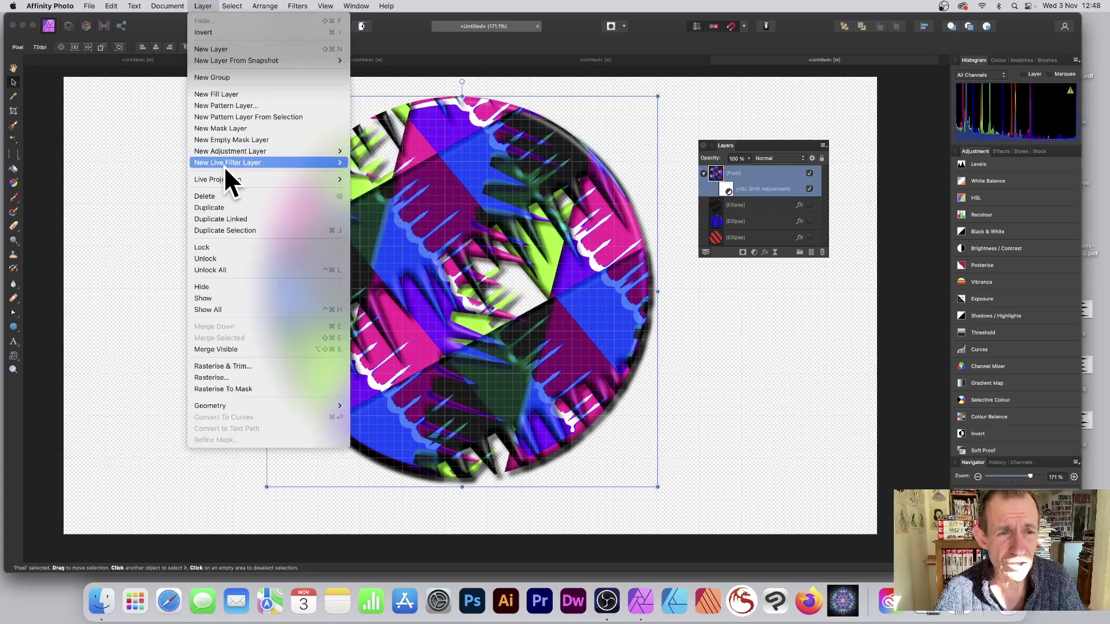
pyautogui.moveTo(224, 164)
pyautogui.moveTo(441, 163)
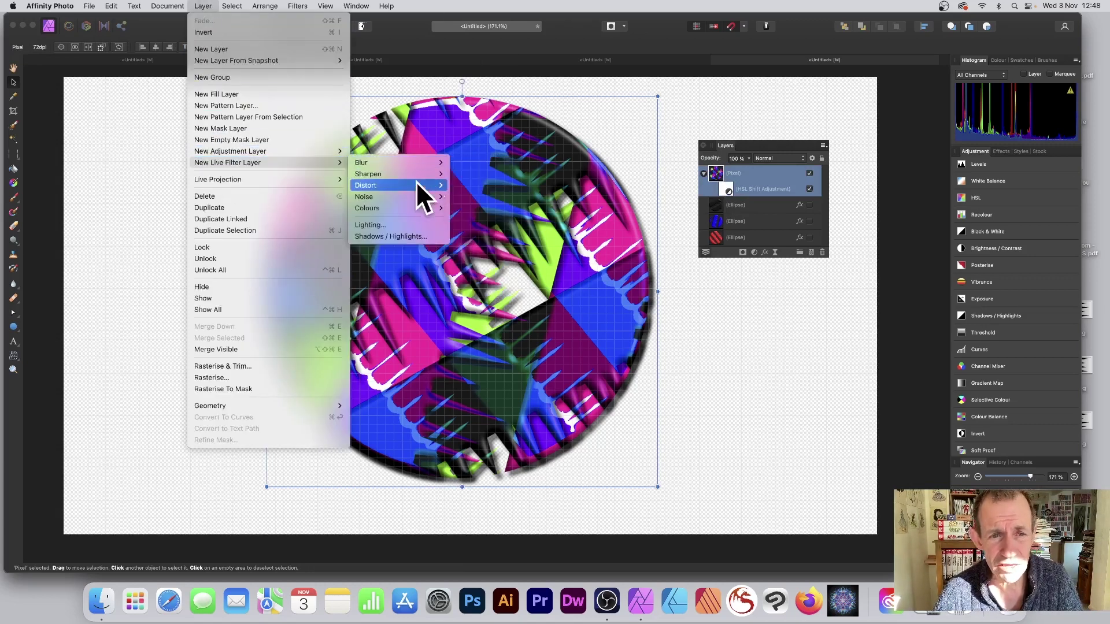
pyautogui.moveTo(402, 208)
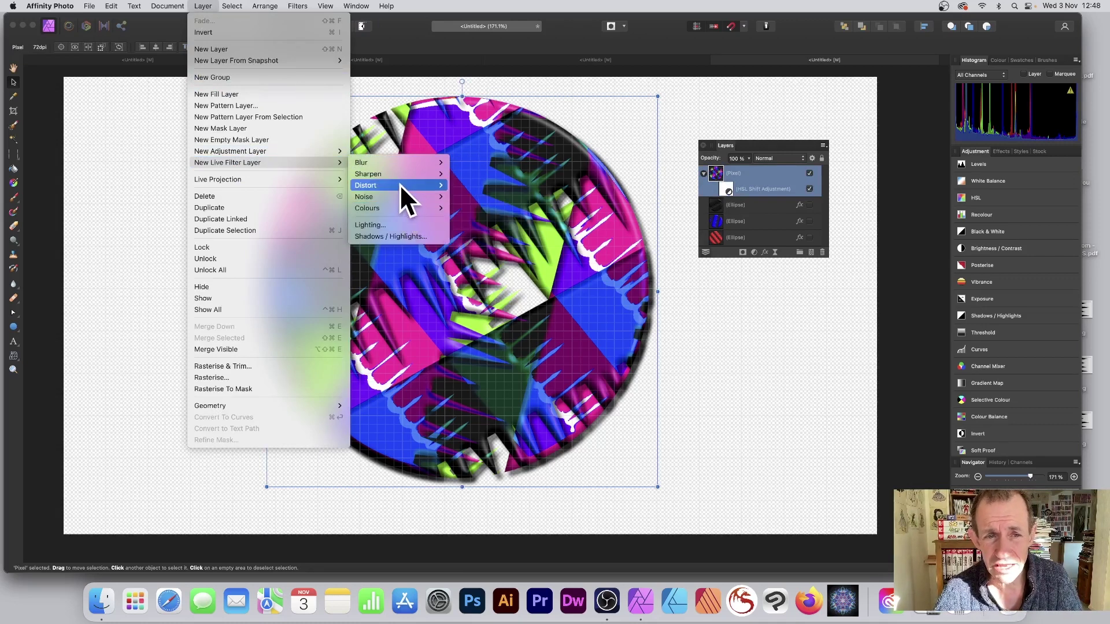
pyautogui.moveTo(401, 185)
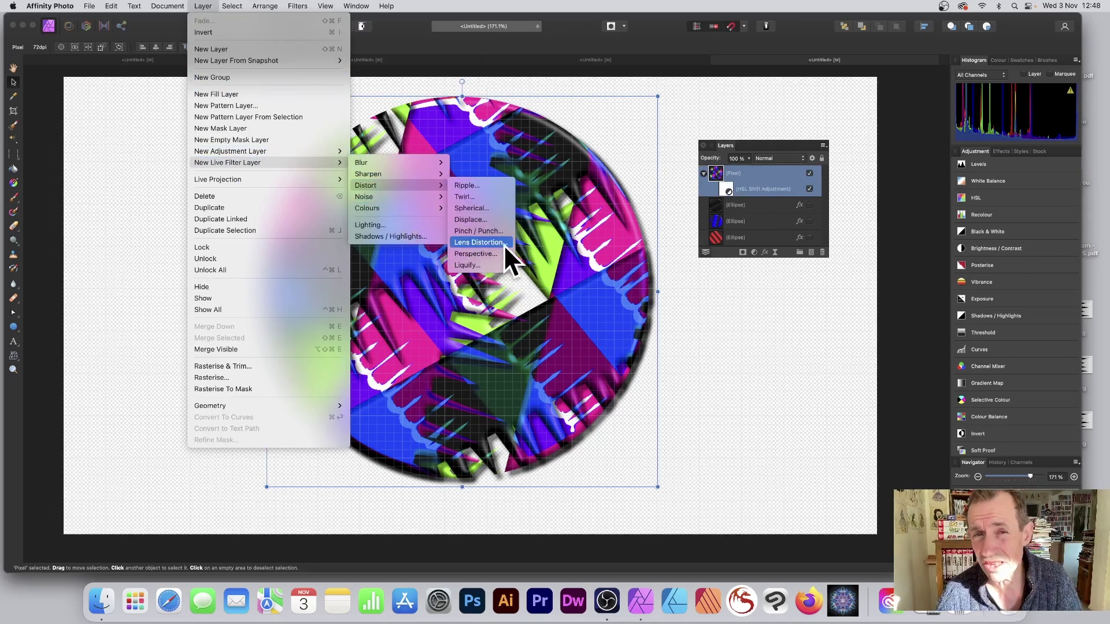
pyautogui.click(676, 226)
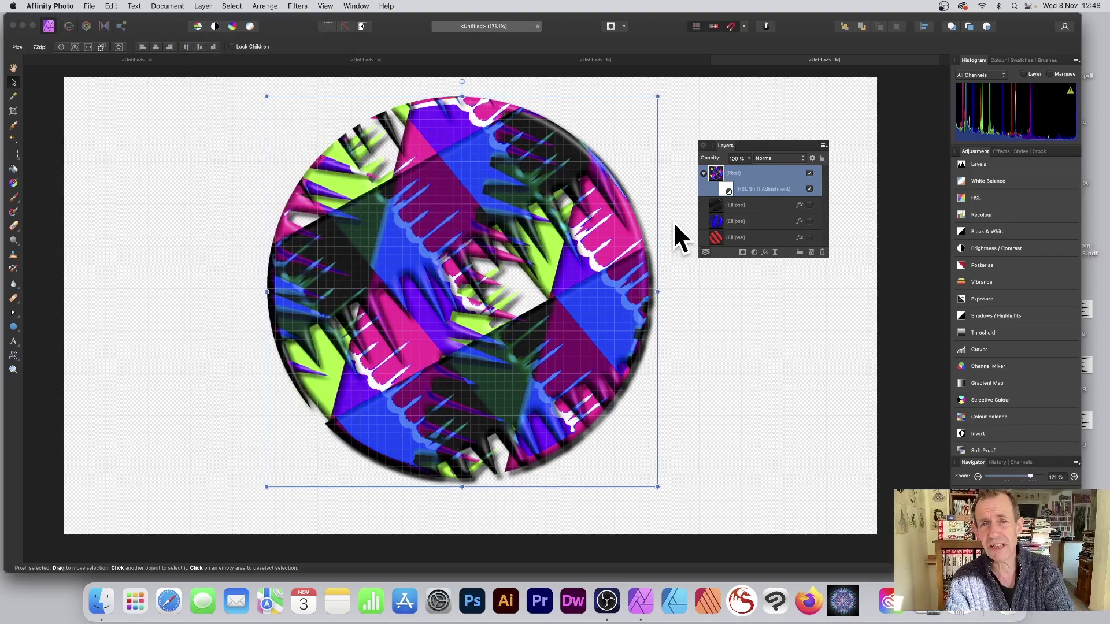